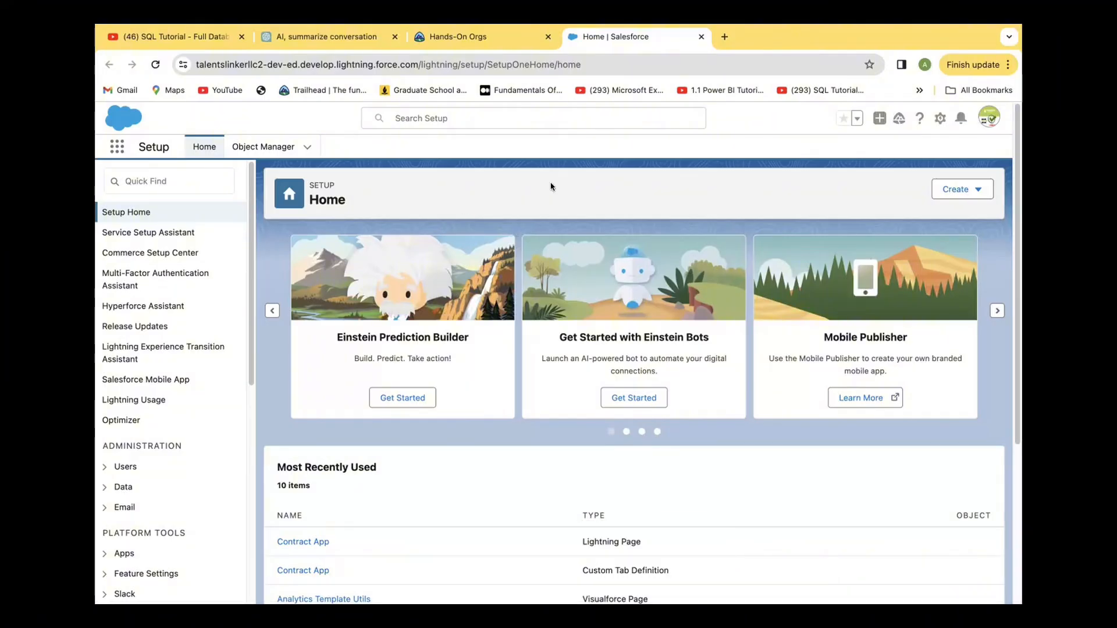
# Open the Object Manager and dismiss the announcement about new admin settings for record pages
pyautogui.click(179, 176)
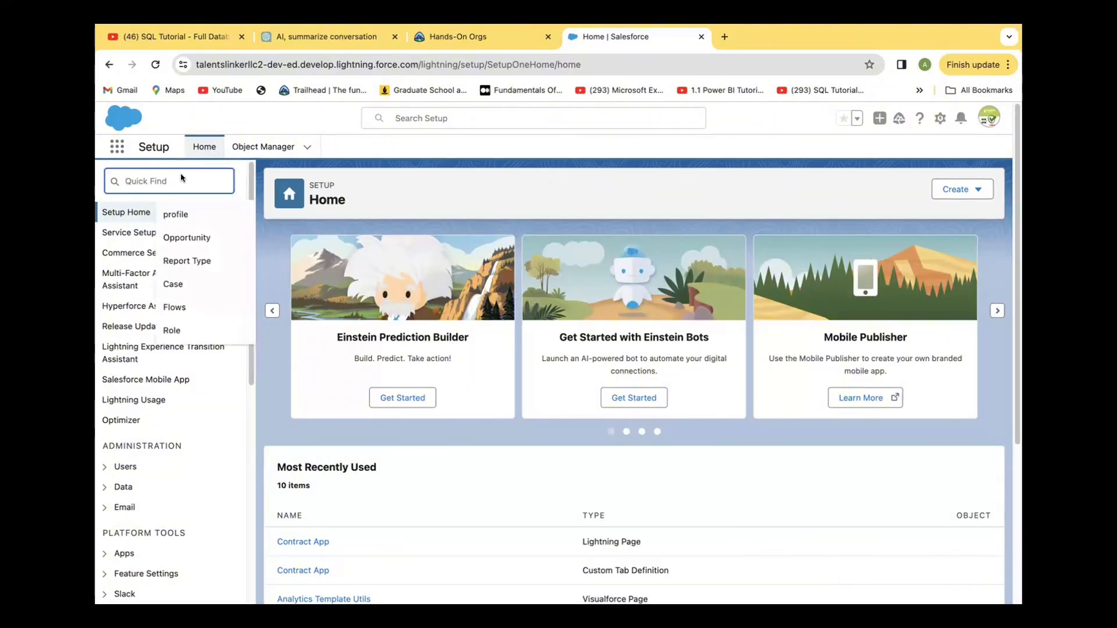
pyautogui.write('P')
pyautogui.click(267, 144)
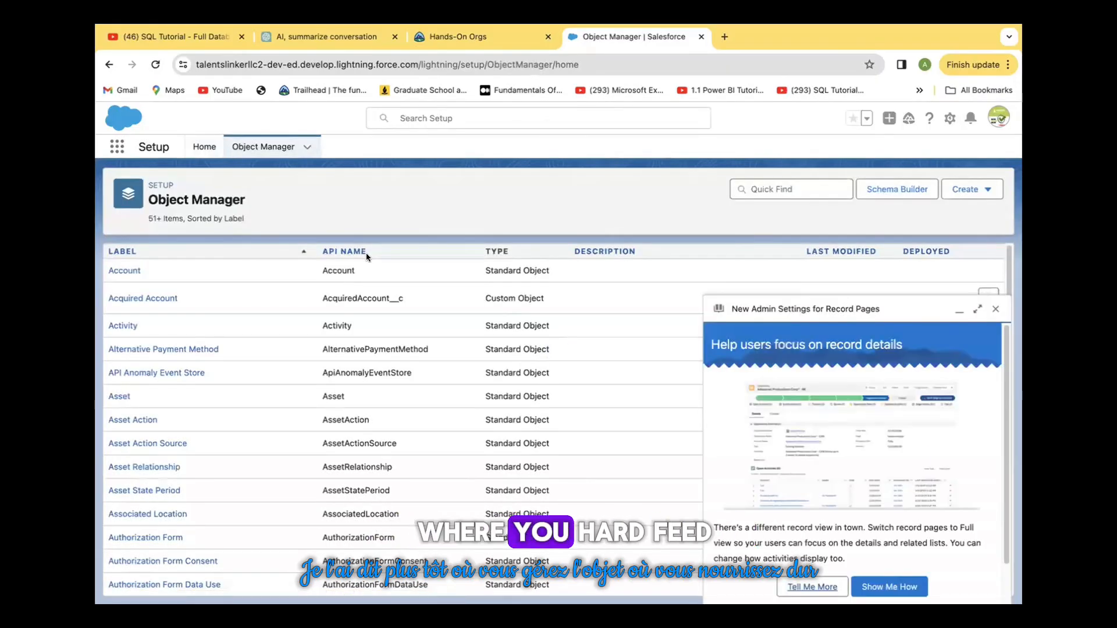
pyautogui.click(996, 309)
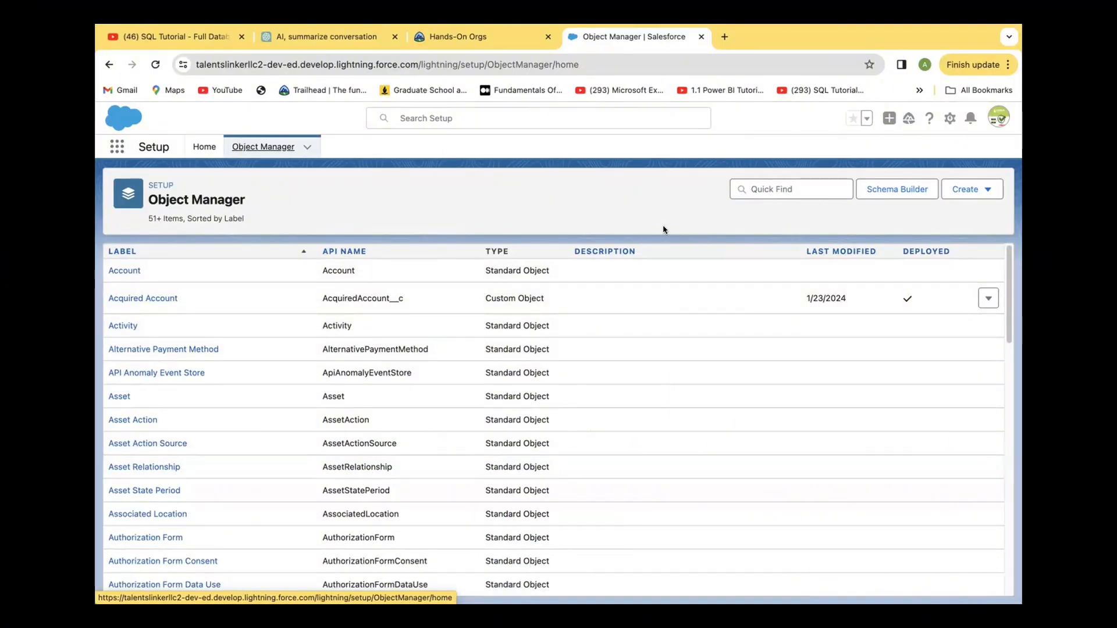
# Search the object list for Project and open the Project custom object
pyautogui.click(770, 185)
pyautogui.write('P')
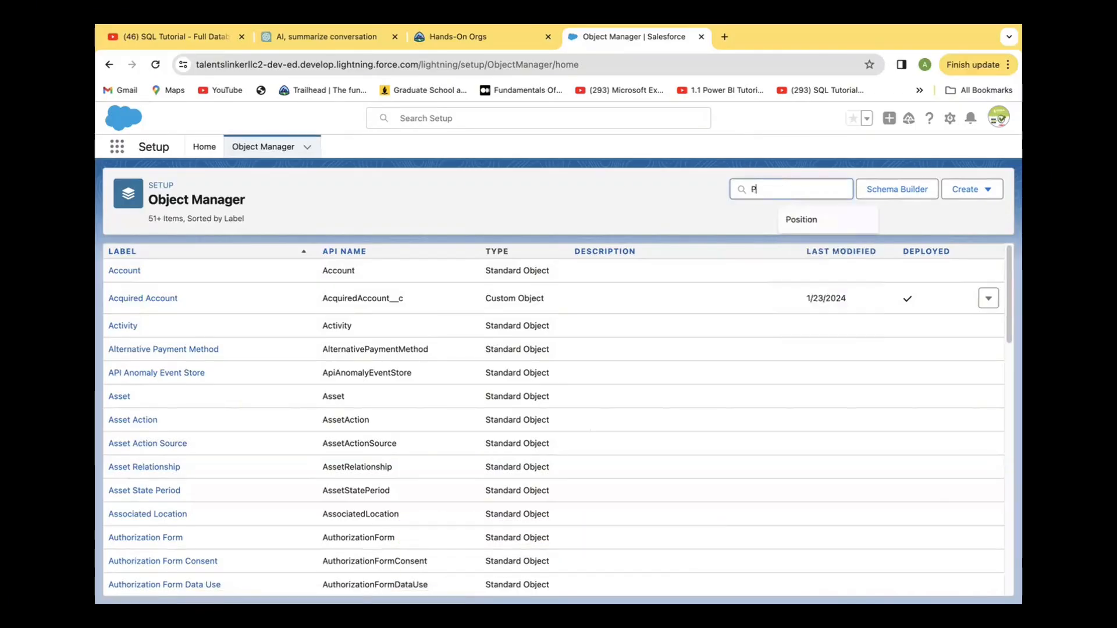
pyautogui.write('roject')
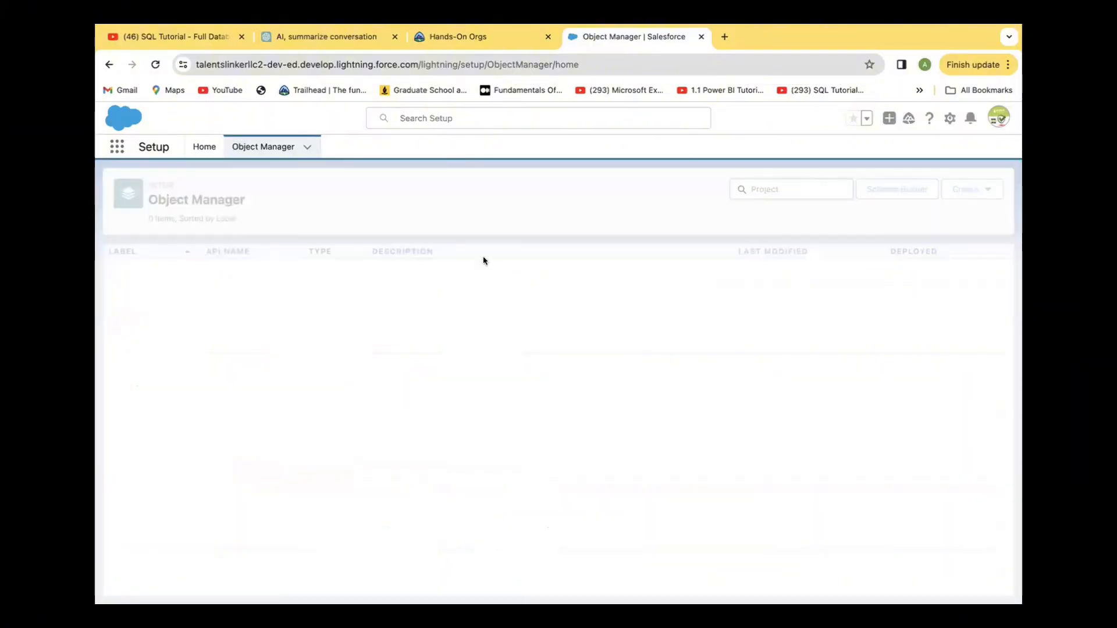
pyautogui.click(121, 276)
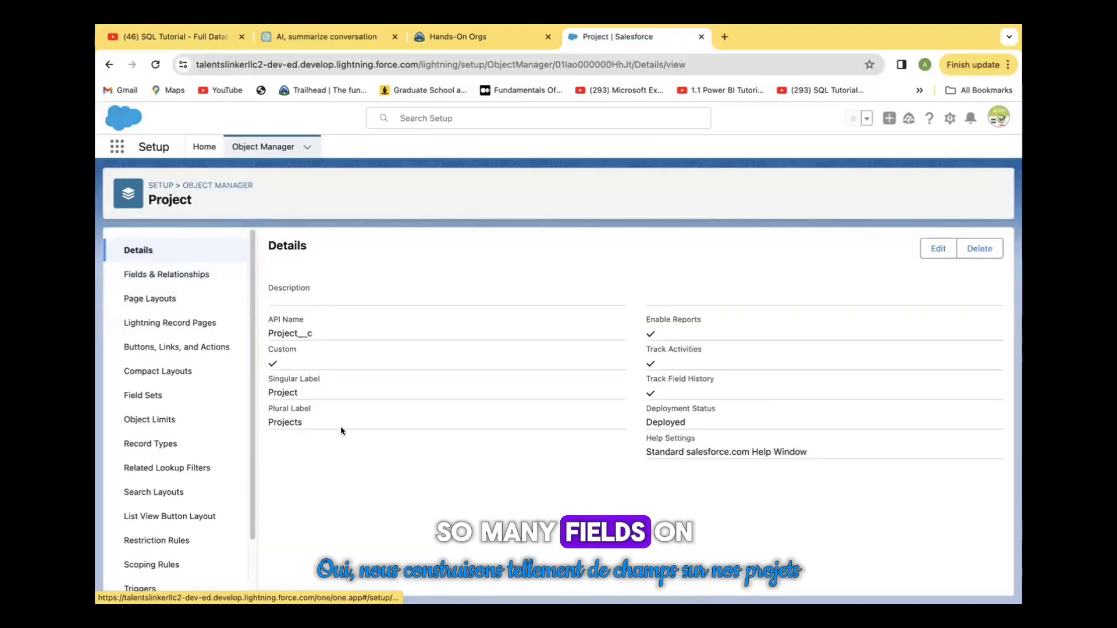
# Open the Project object's Fields & Relationships and review its existing fields
pyautogui.click(164, 276)
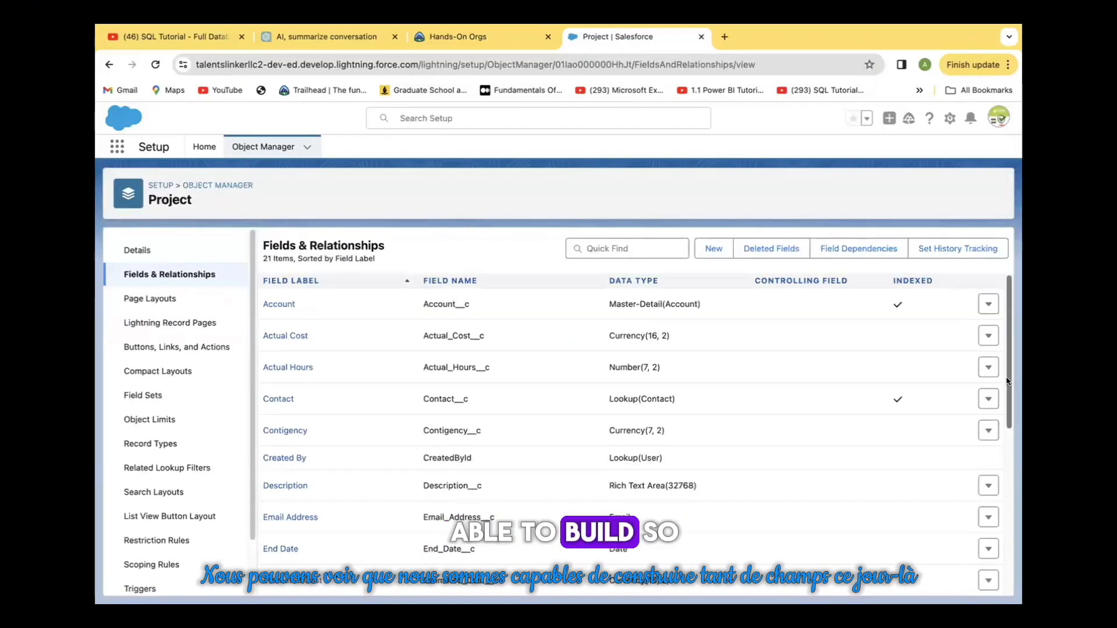
pyautogui.scroll(-5, 1007, 477)
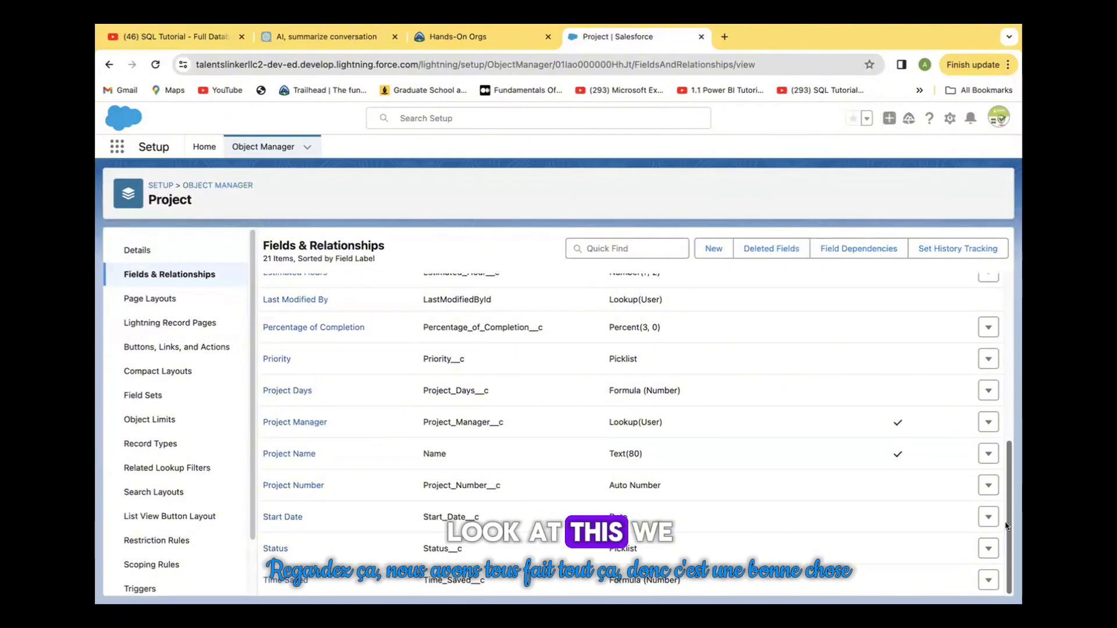
pyautogui.scroll(4, 1010, 465)
pyautogui.scroll(3, 1010, 391)
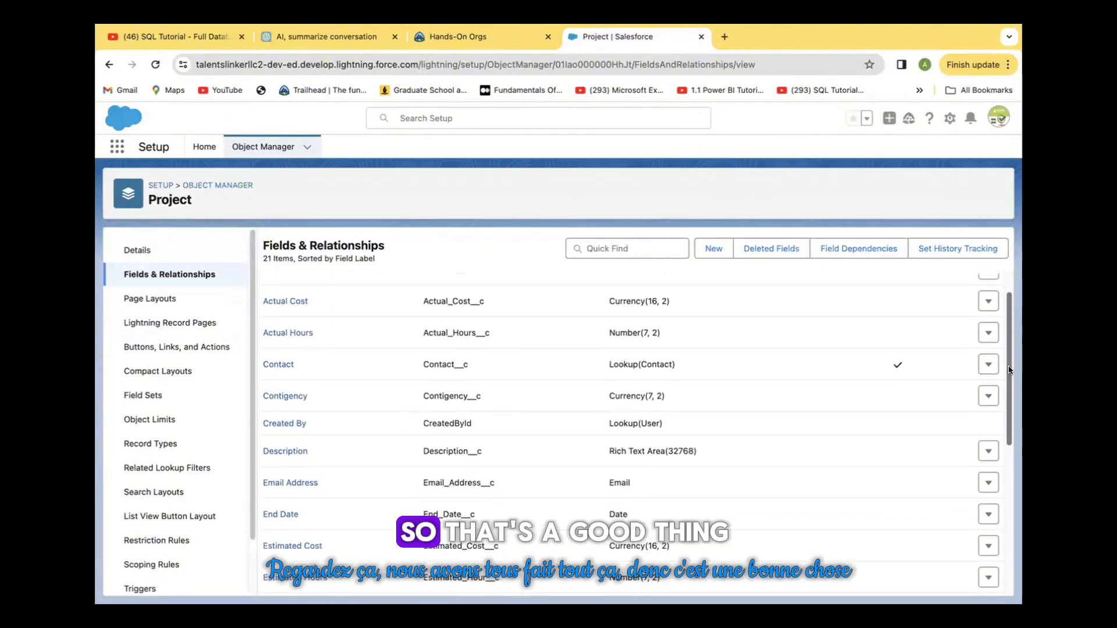
pyautogui.scroll(-6, 1000, 521)
pyautogui.scroll(-1, 1001, 520)
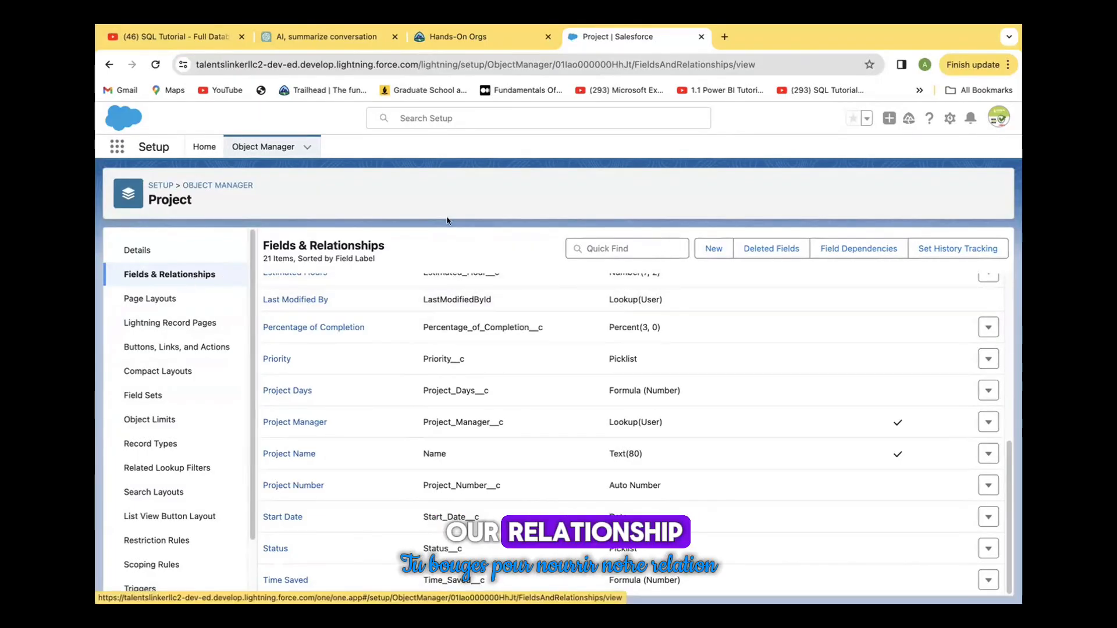
# Start a new custom field on the Project object with Formula as its data type
pyautogui.click(711, 249)
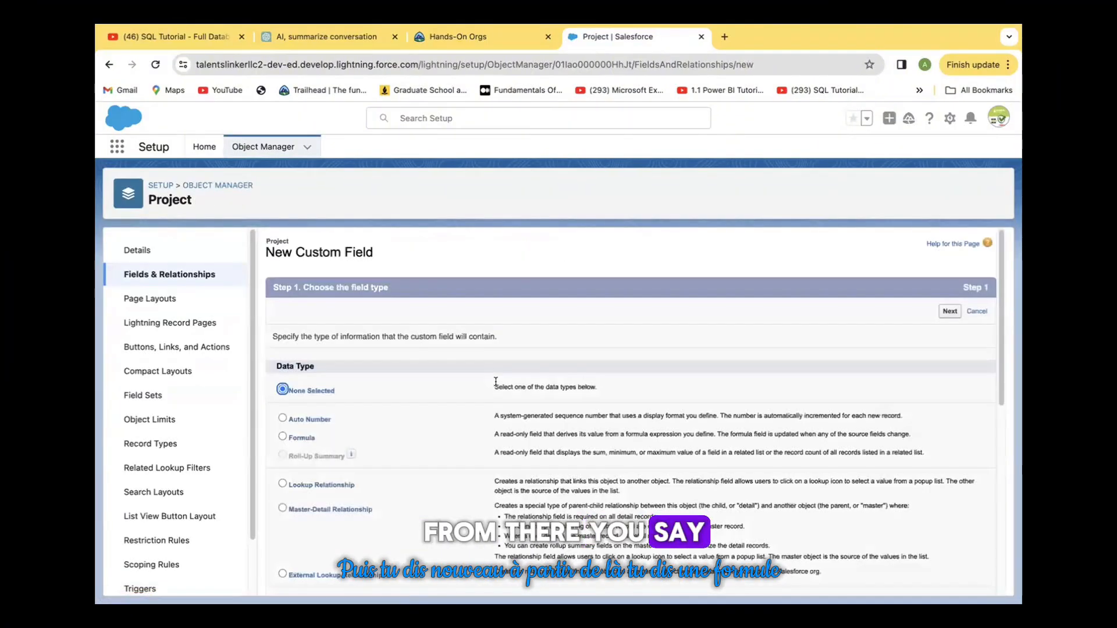
pyautogui.click(282, 436)
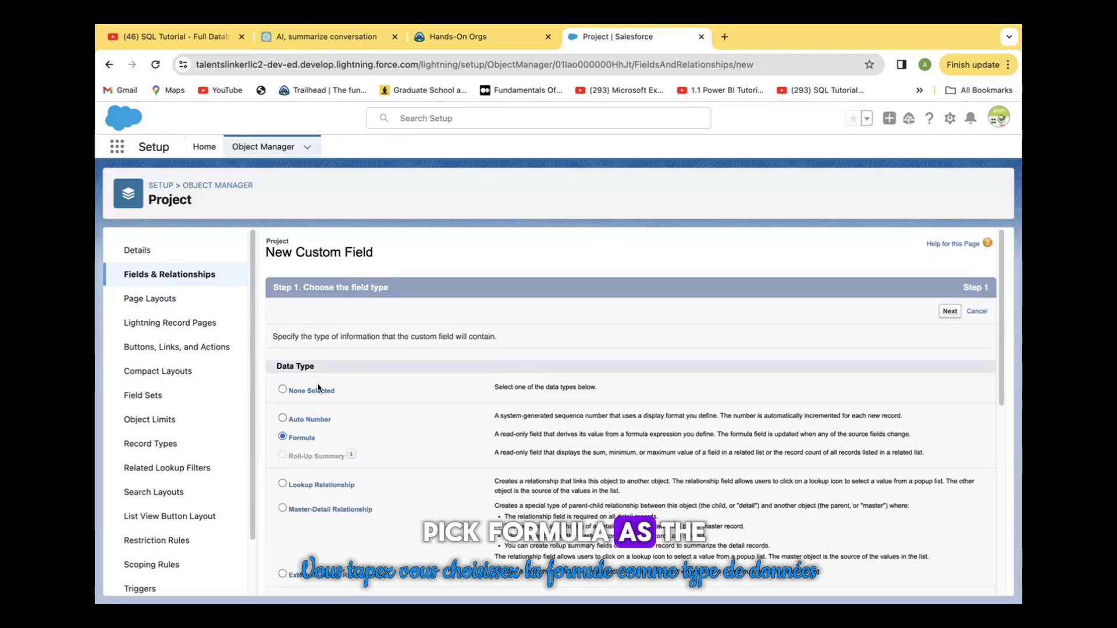
pyautogui.click(945, 313)
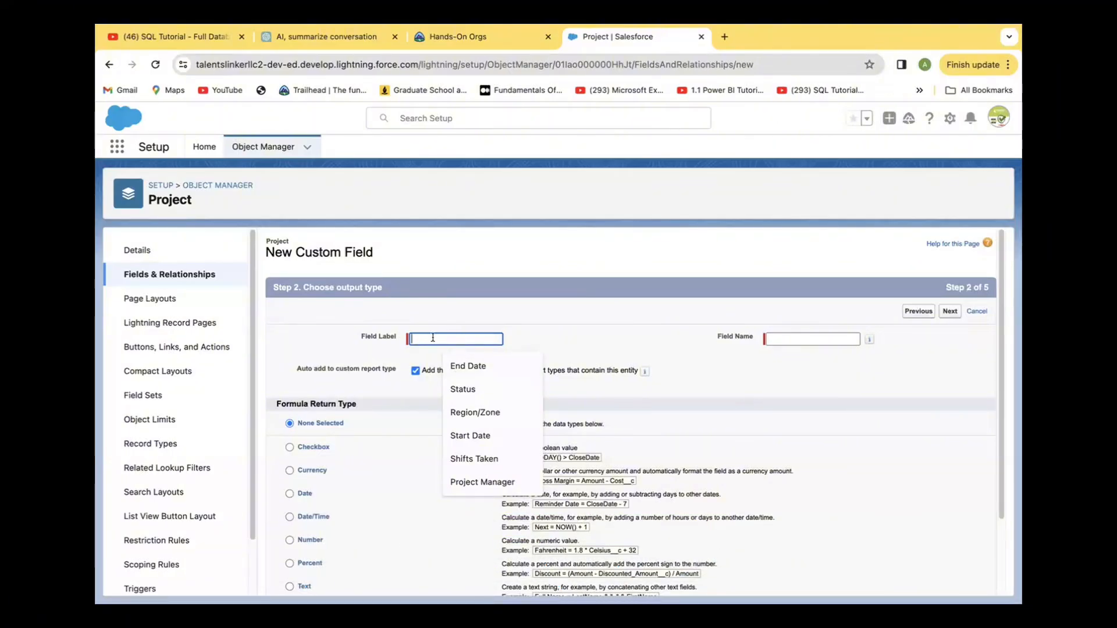
# Label the new formula field Closing Soon, with Closing_Soon as its field name
pyautogui.write('C')
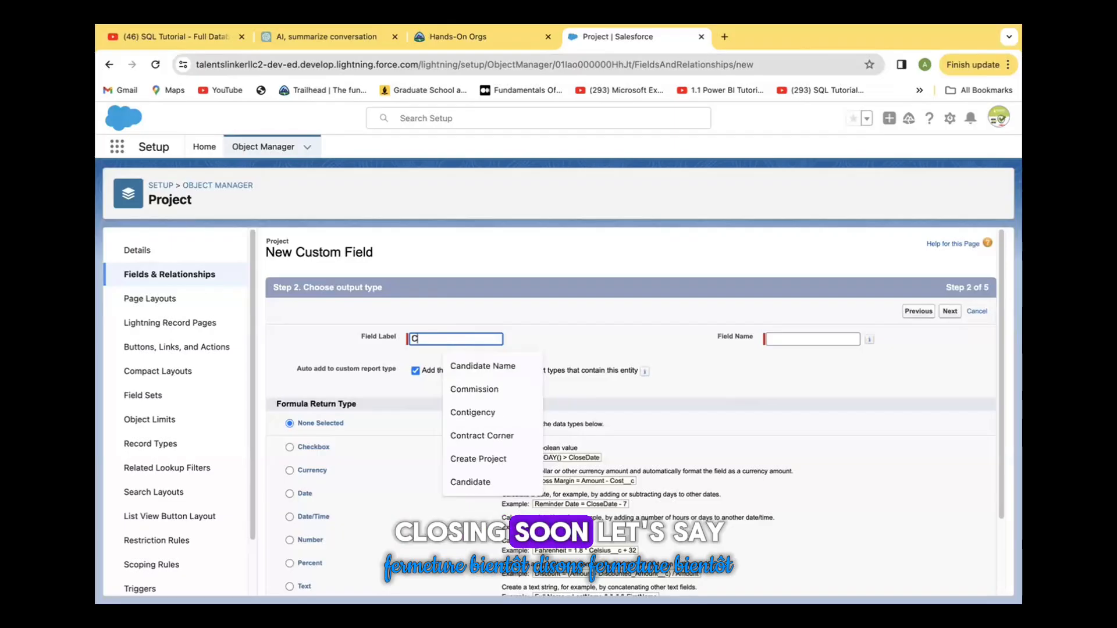
pyautogui.write('losin')
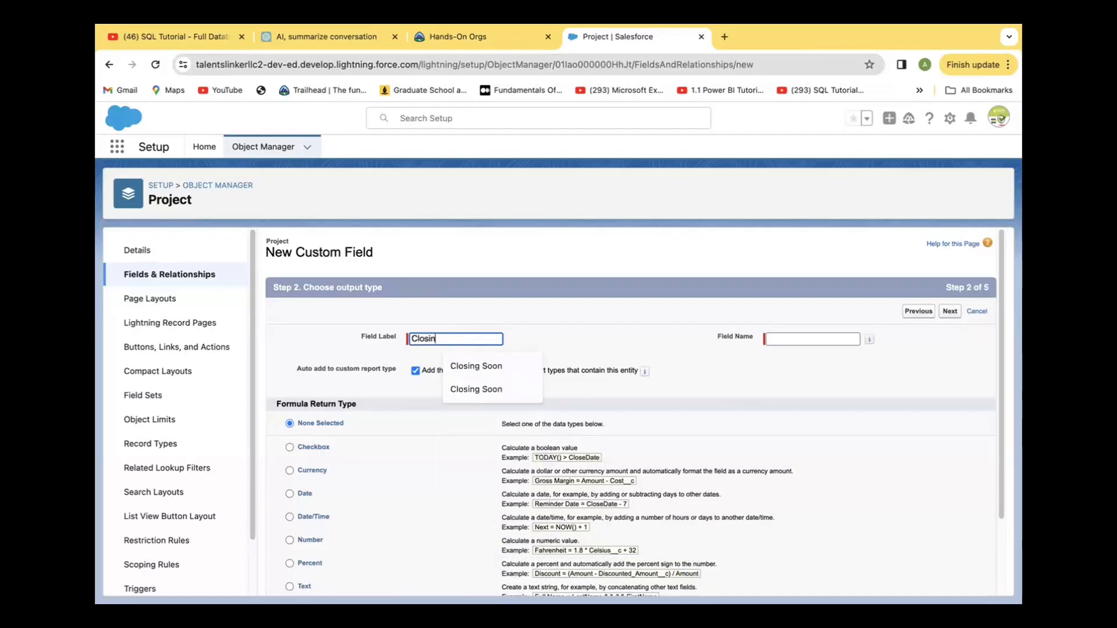
pyautogui.write('g Soon')
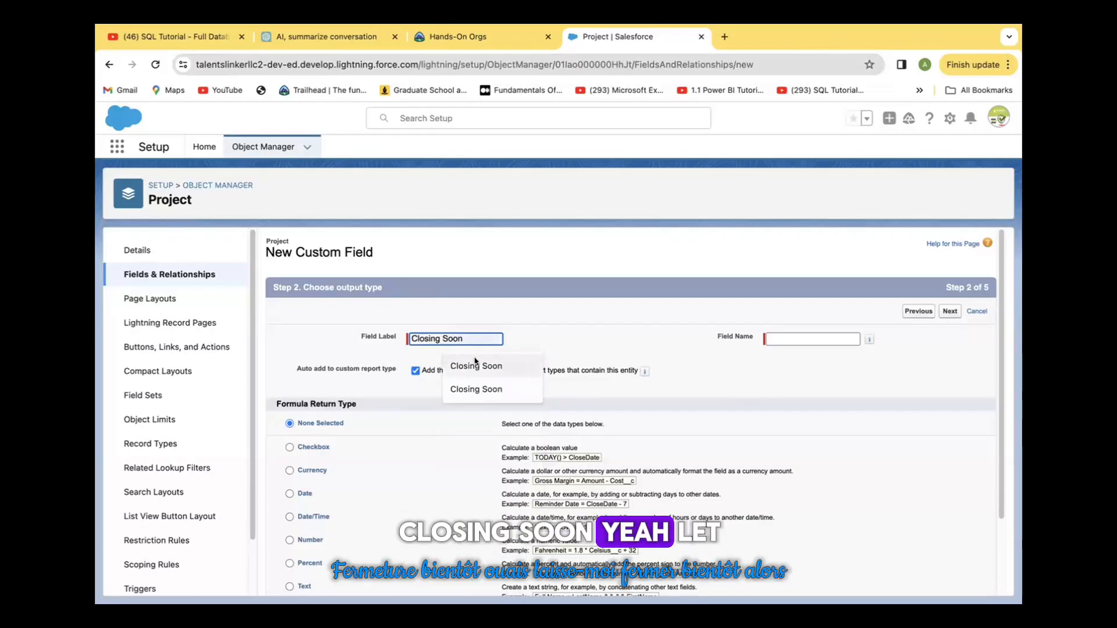
pyautogui.click(475, 365)
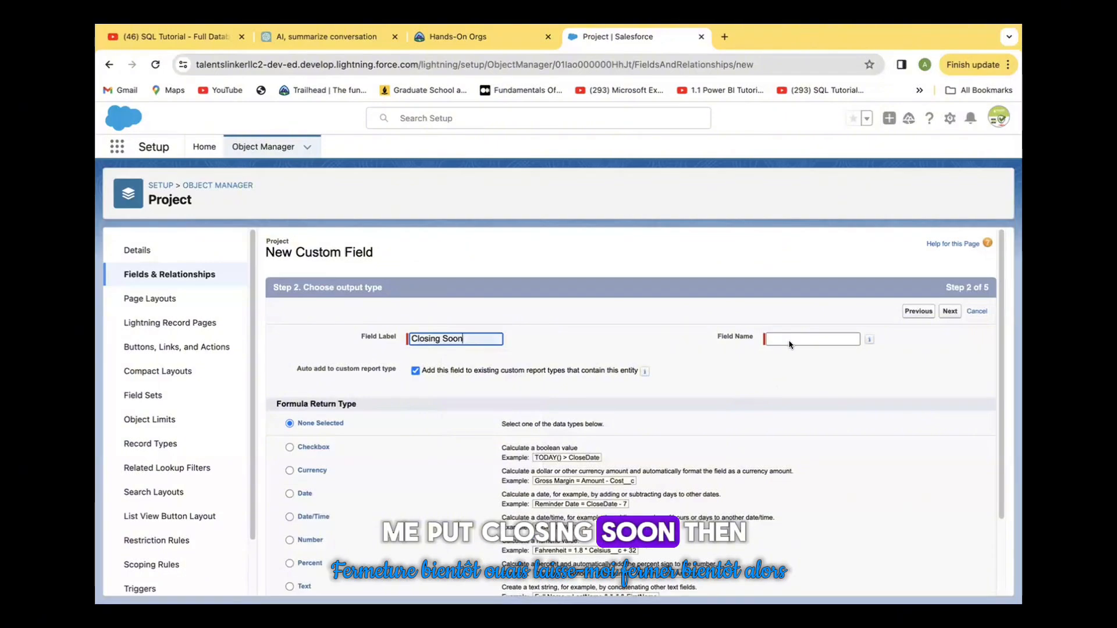
pyautogui.press('Tab')
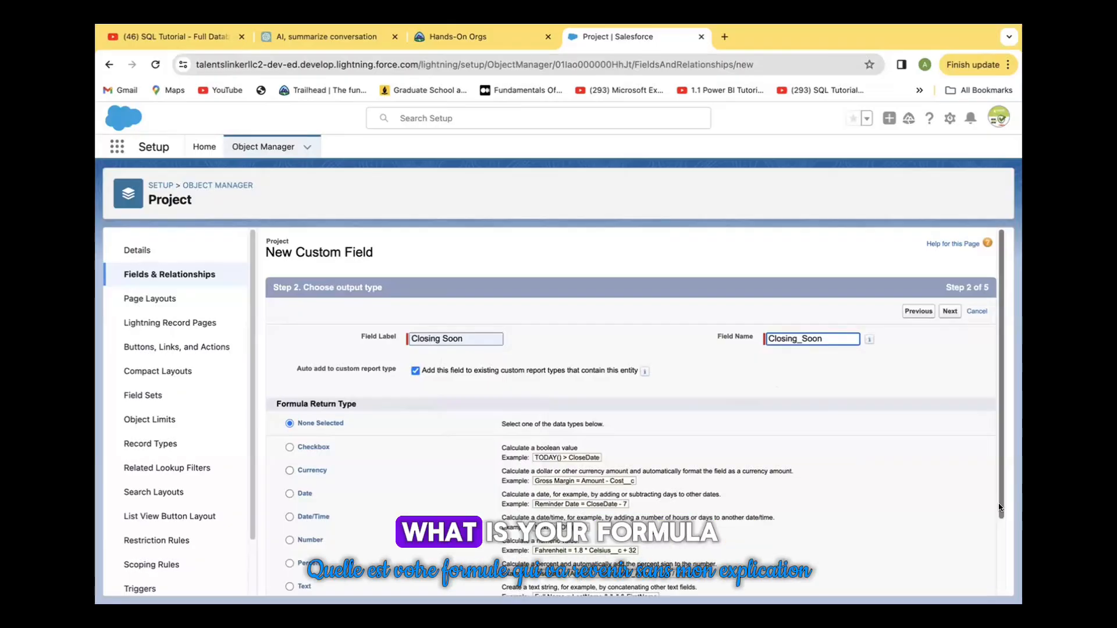
# Choose Text as the formula return type and continue to the formula entry step
pyautogui.scroll(-3, 998, 515)
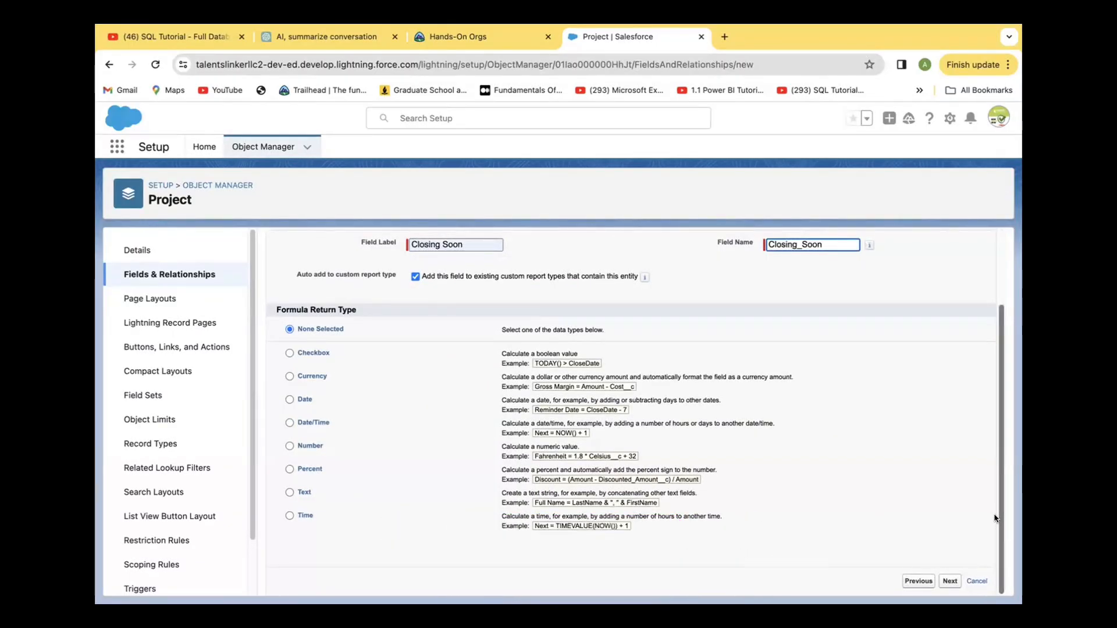
pyautogui.click(290, 493)
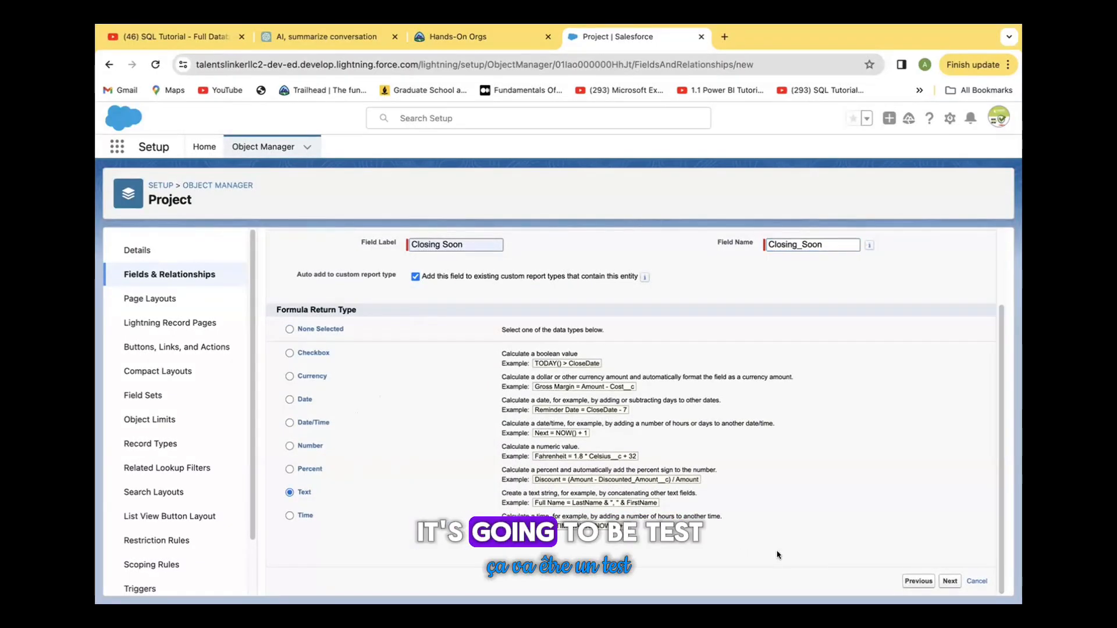
pyautogui.click(949, 582)
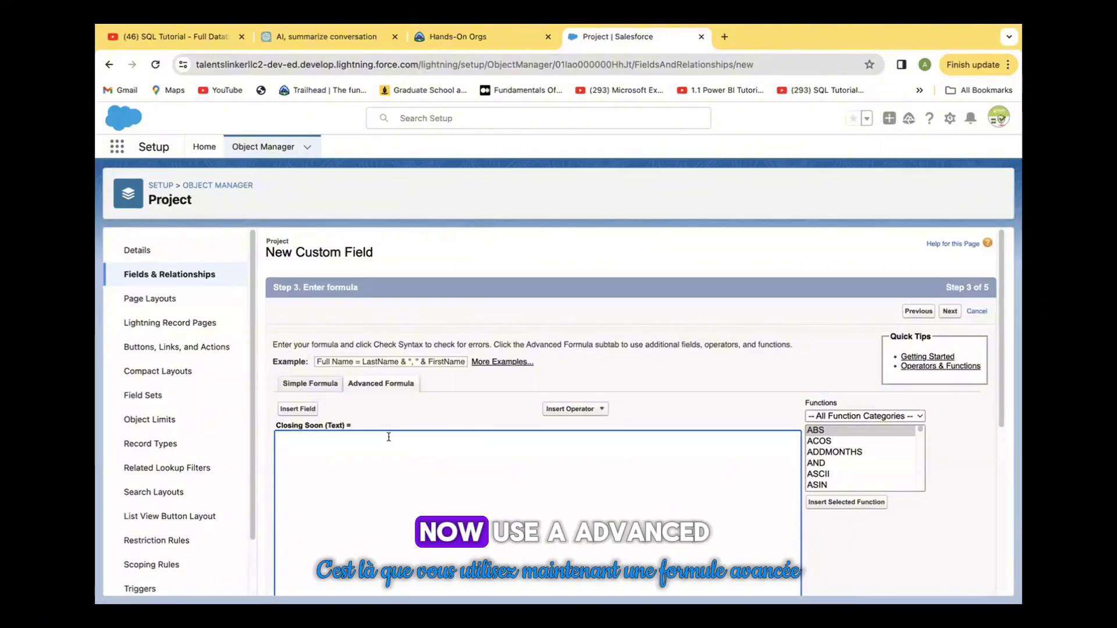
# Insert the IF function template into the empty advanced formula for Closing Soon
pyautogui.click(377, 386)
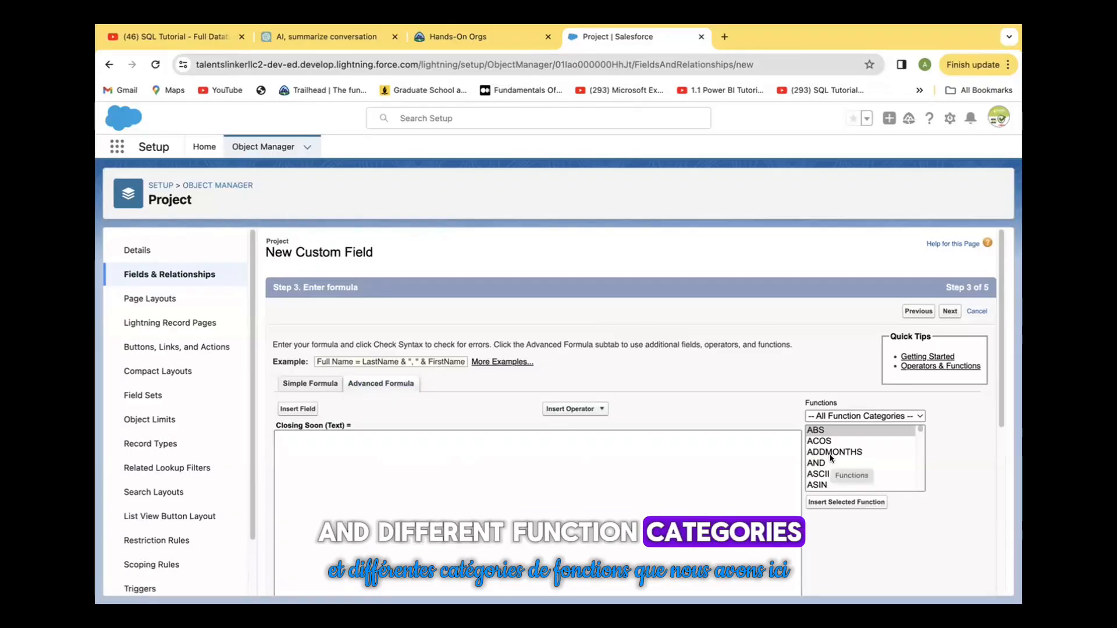
pyautogui.click(292, 435)
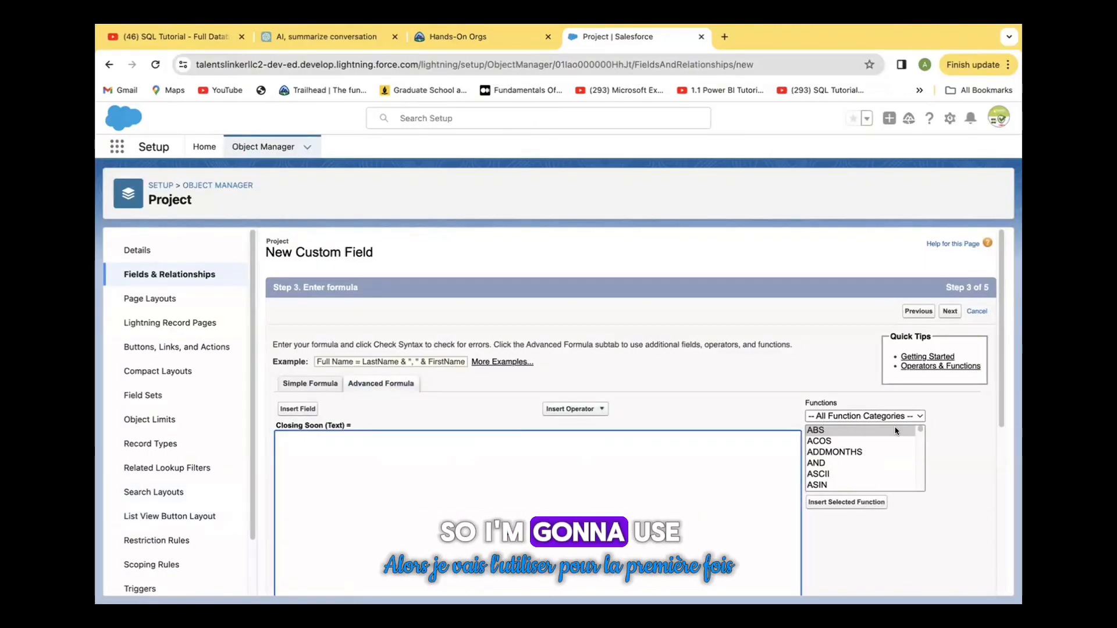
pyautogui.moveTo(920, 431); pyautogui.dragTo(913, 454)
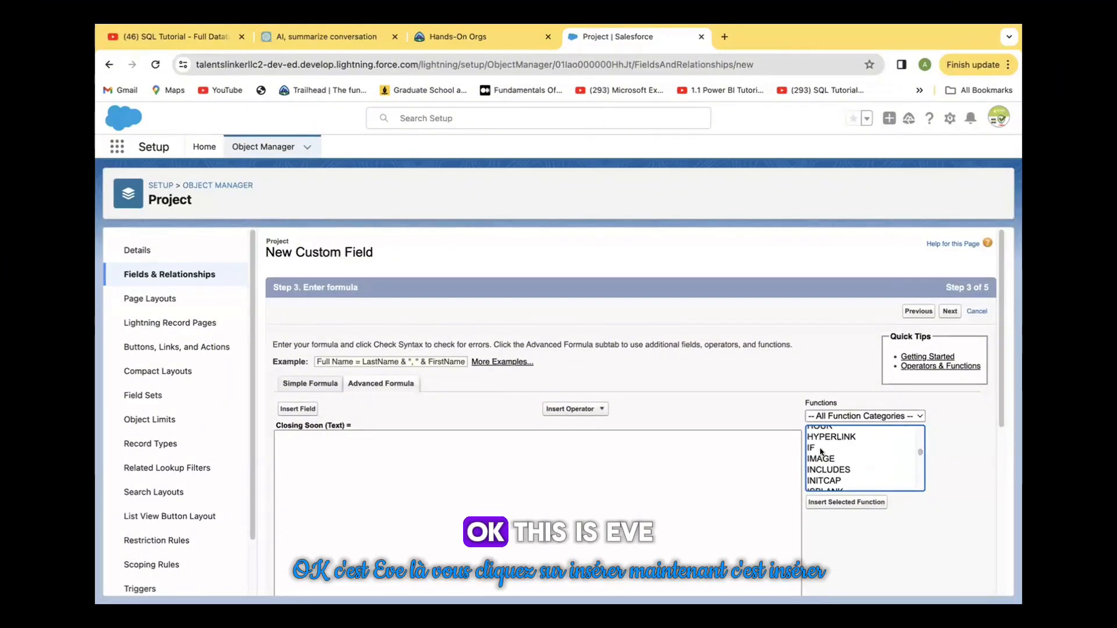
pyautogui.click(856, 448)
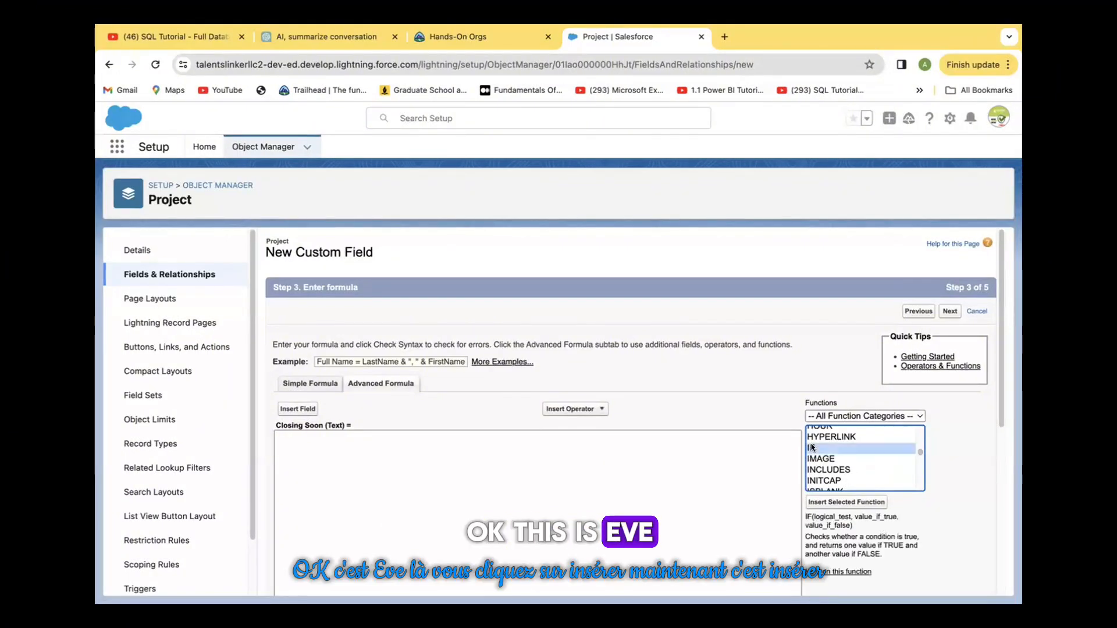
pyautogui.click(829, 502)
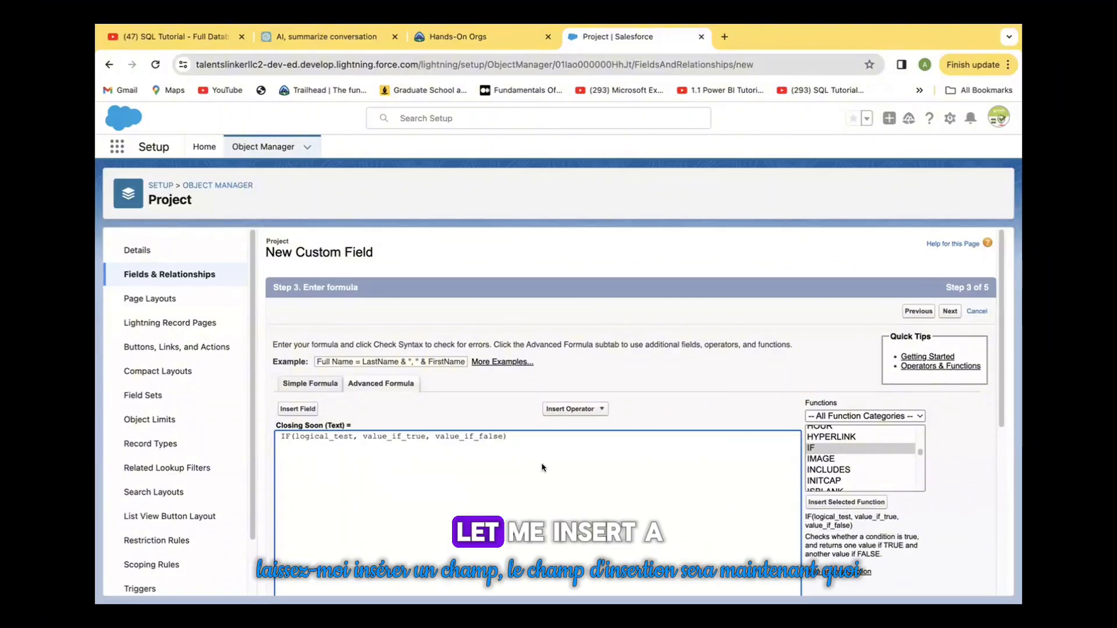
# Insert the Project's End Date field below the IF function, followed by the Subtract operator
pyautogui.click(294, 410)
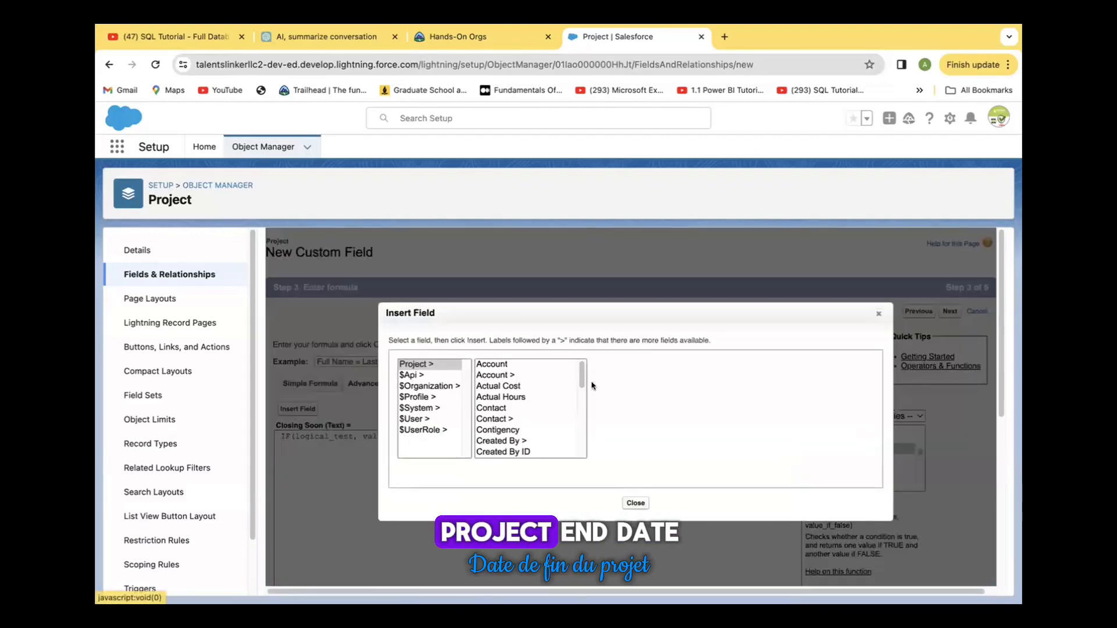
pyautogui.moveTo(581, 376); pyautogui.dragTo(579, 414)
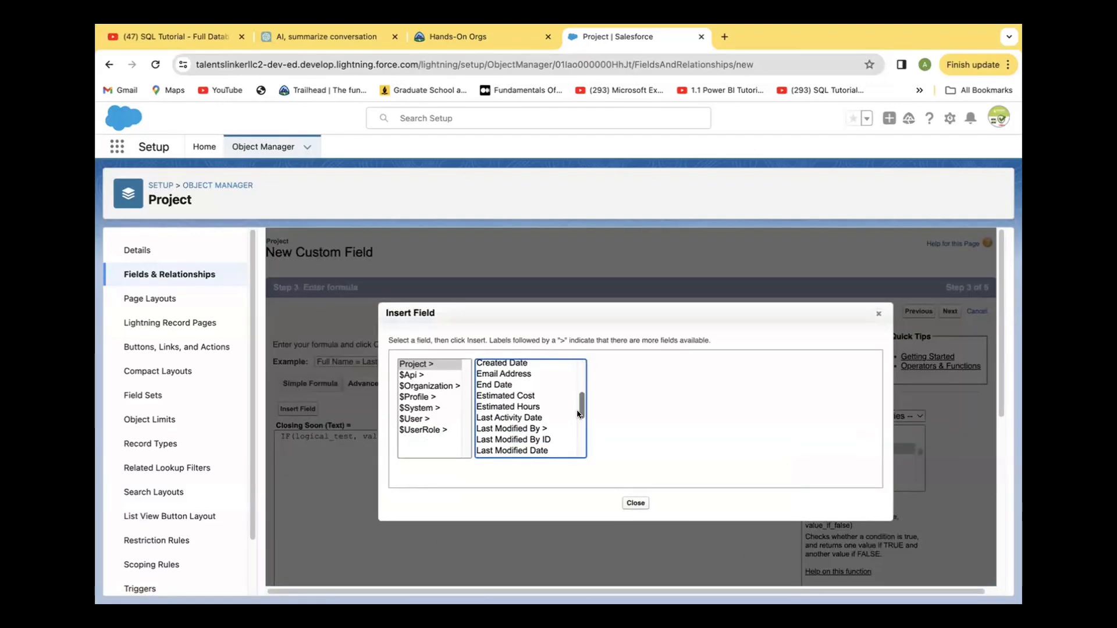
pyautogui.click(494, 387)
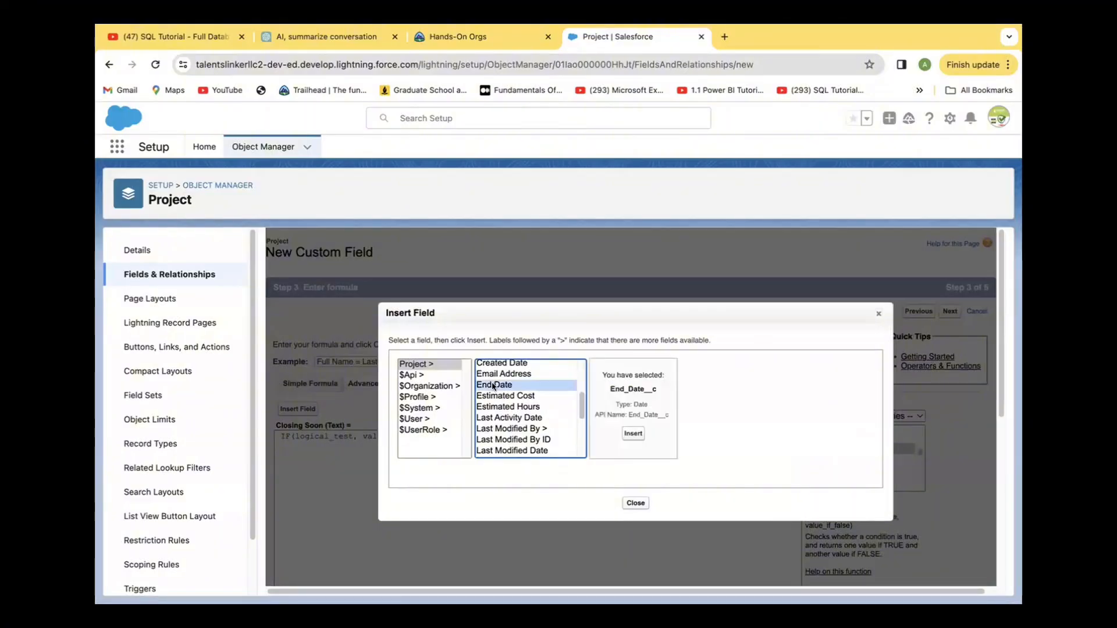
pyautogui.click(633, 433)
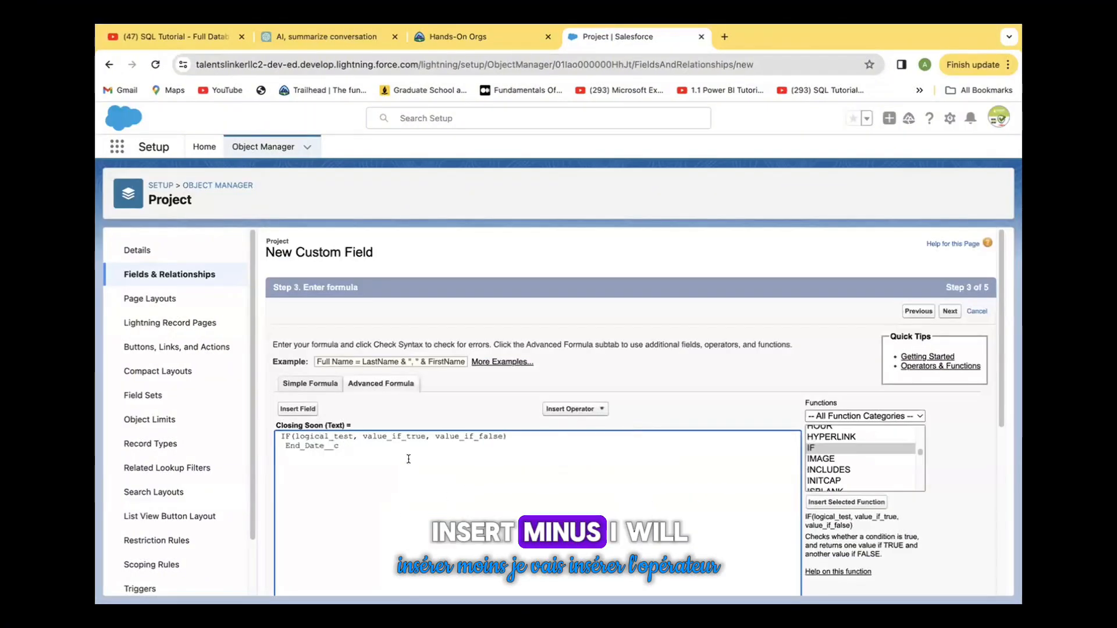
pyautogui.click(600, 409)
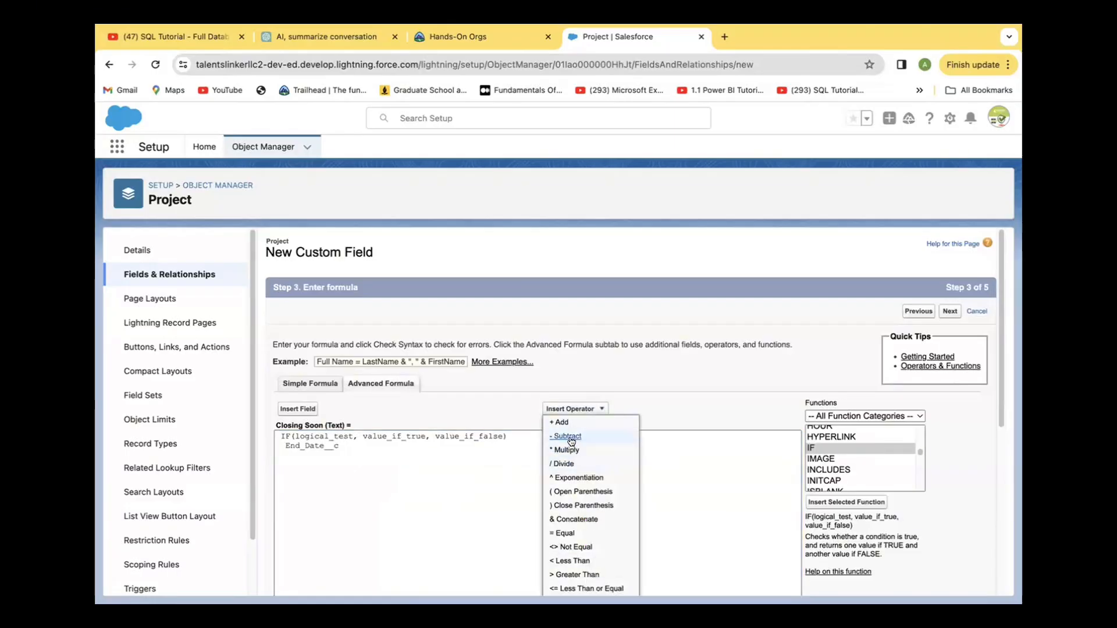
pyautogui.click(568, 436)
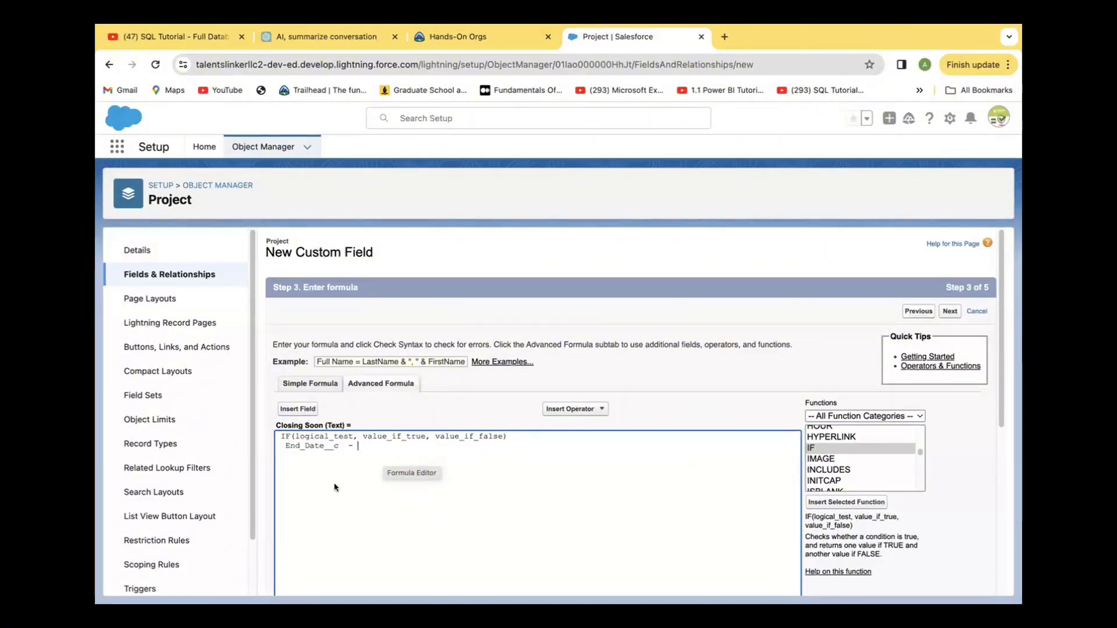
# Insert the Project's Start Date field after the subtraction operator in the Closing Soon formula
pyautogui.click(299, 410)
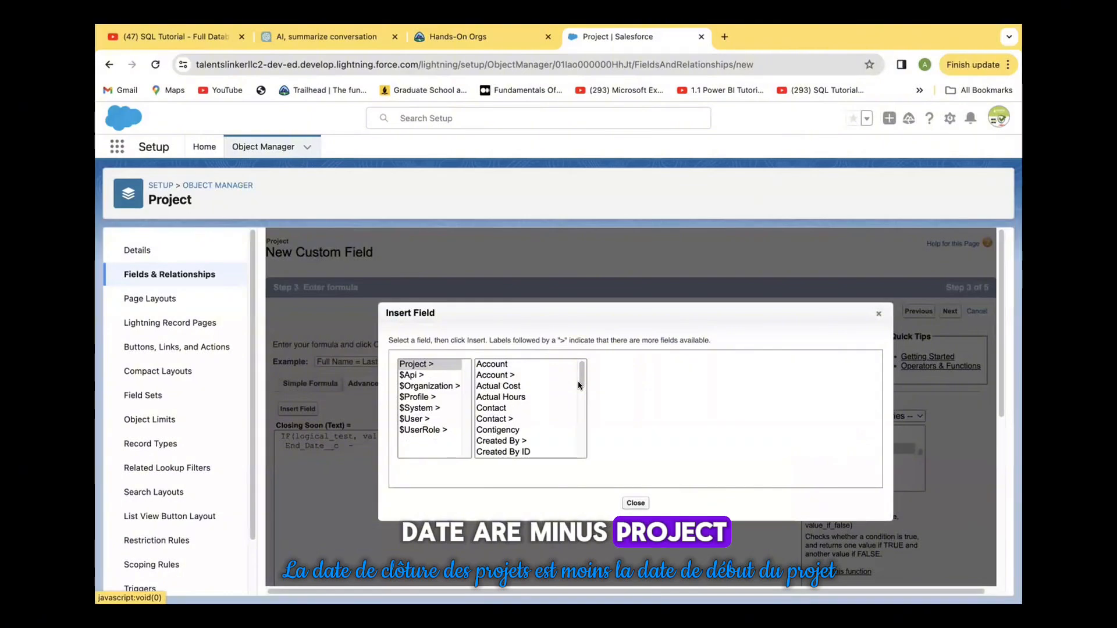
pyautogui.moveTo(578, 383); pyautogui.dragTo(575, 463)
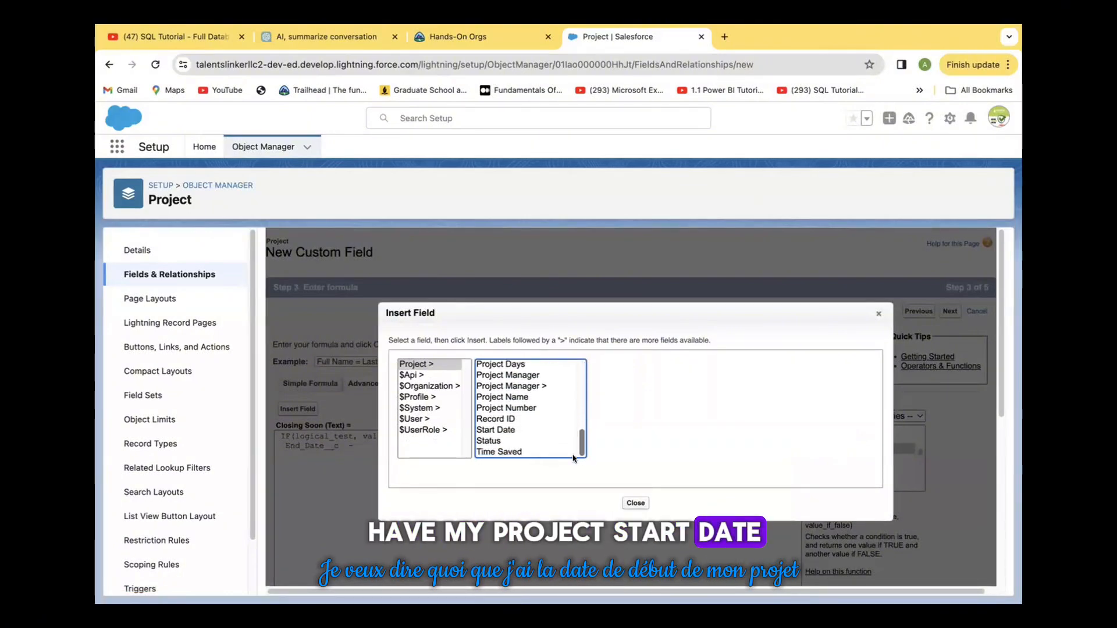
pyautogui.click(489, 431)
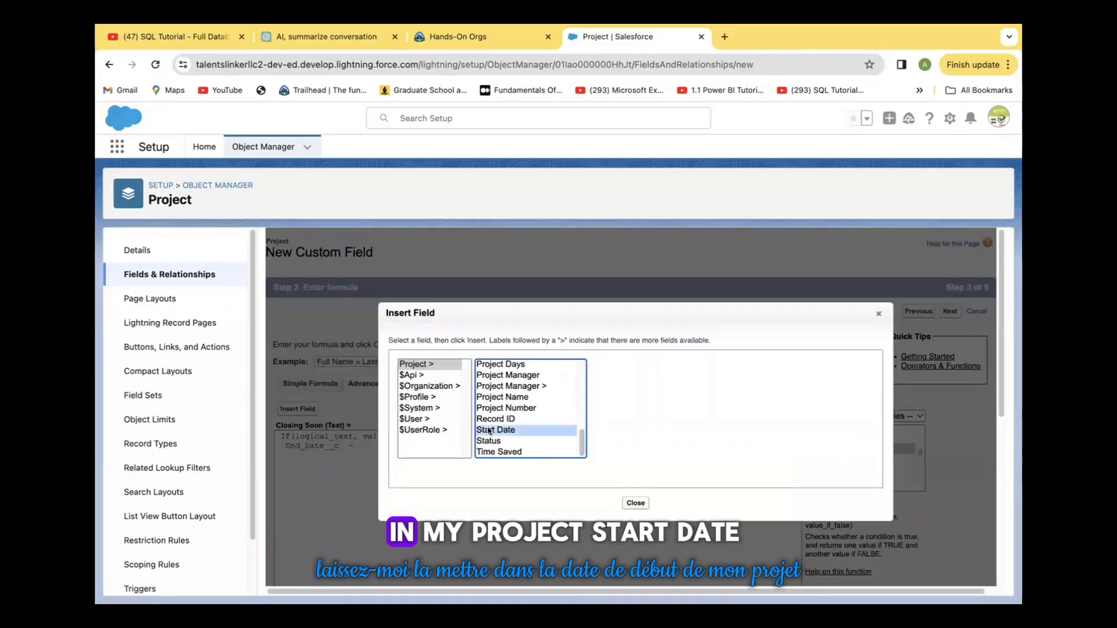
pyautogui.click(633, 433)
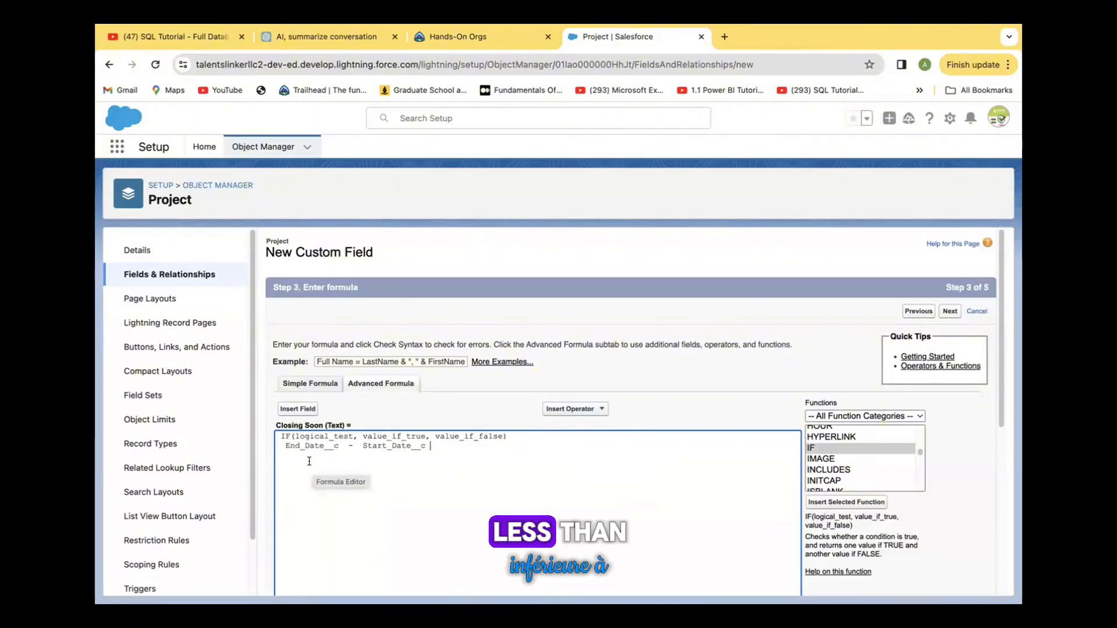
# Complete the date-difference condition with the Less Than or Equal operator and the value 10
pyautogui.click(601, 410)
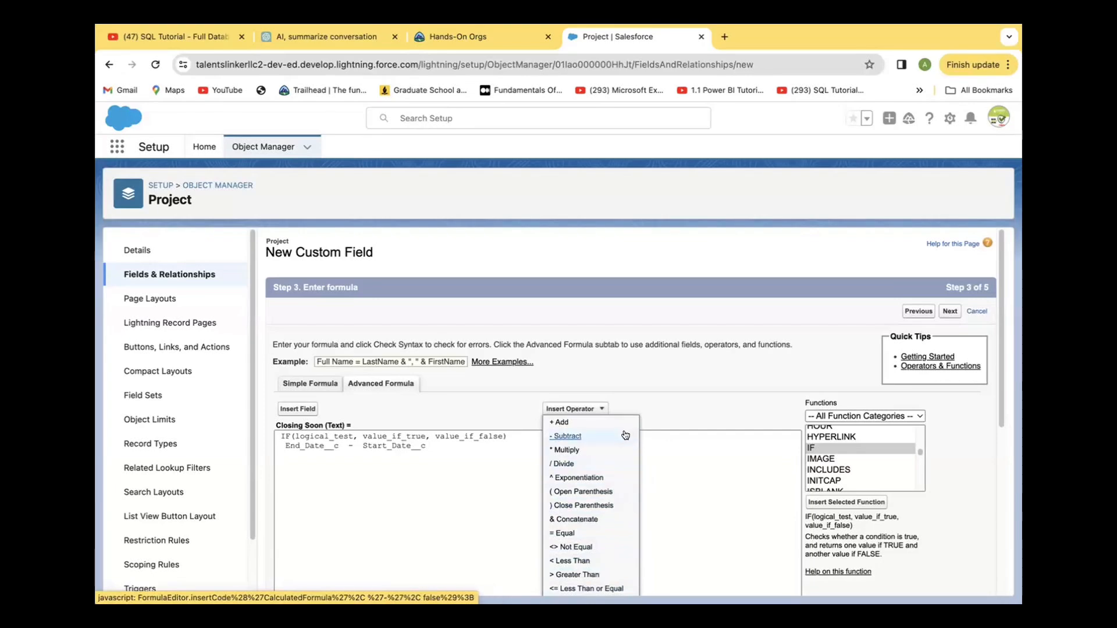
pyautogui.scroll(-2, 625, 437)
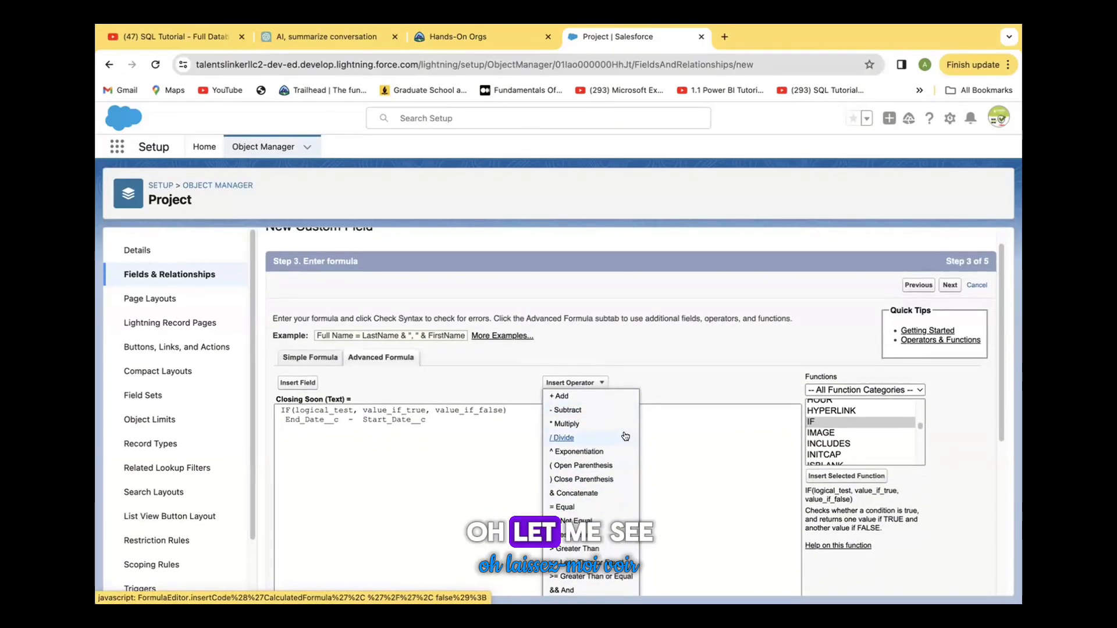
pyautogui.scroll(-1, 625, 436)
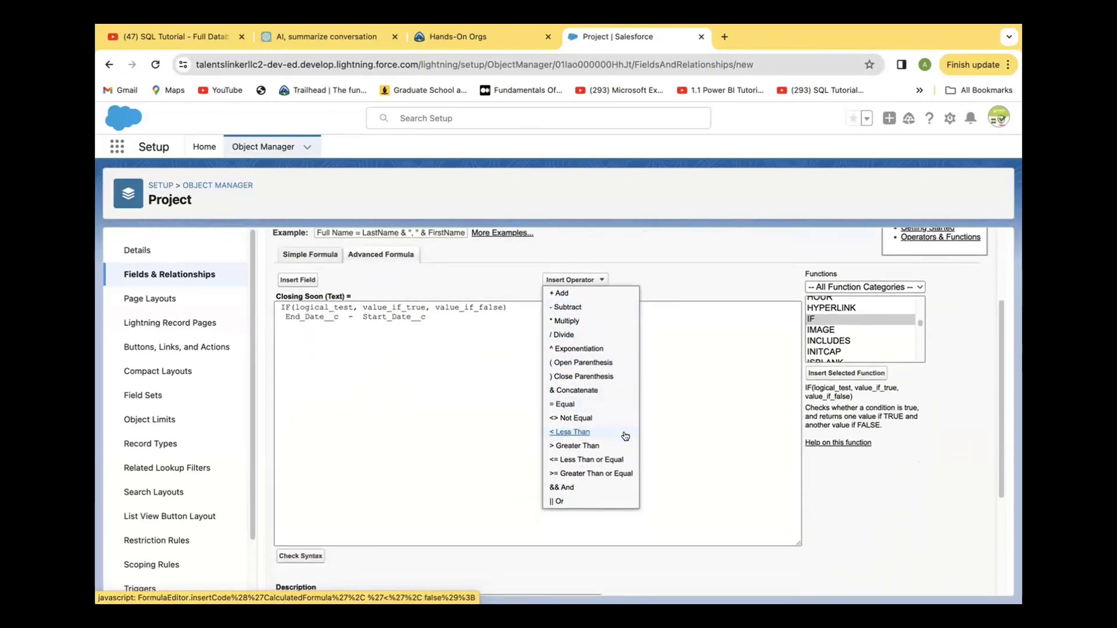
pyautogui.click(599, 461)
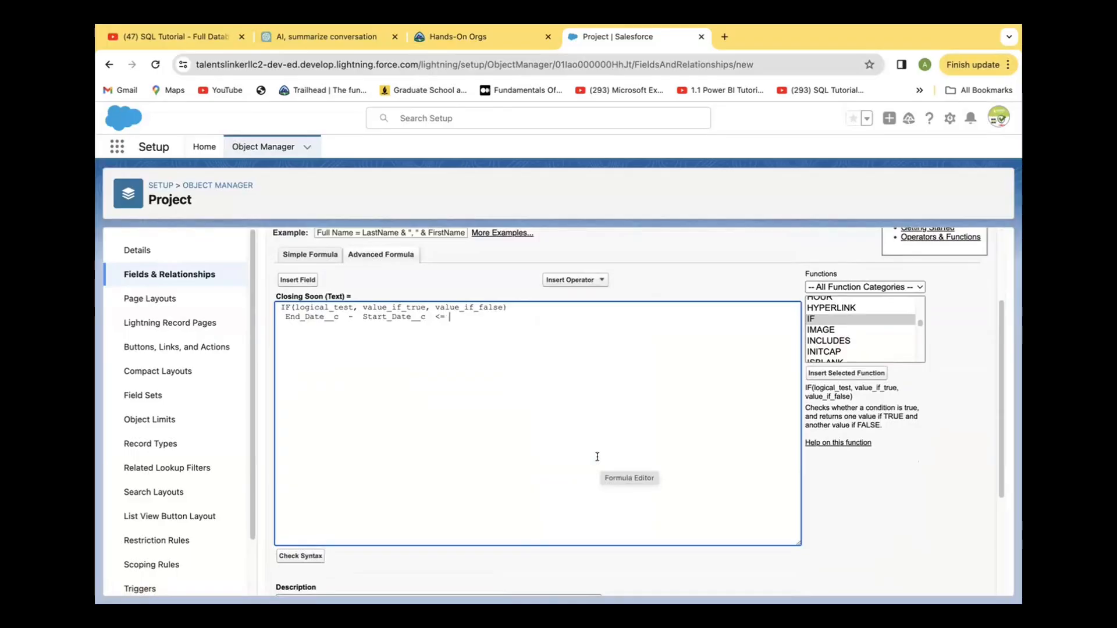
pyautogui.write('10')
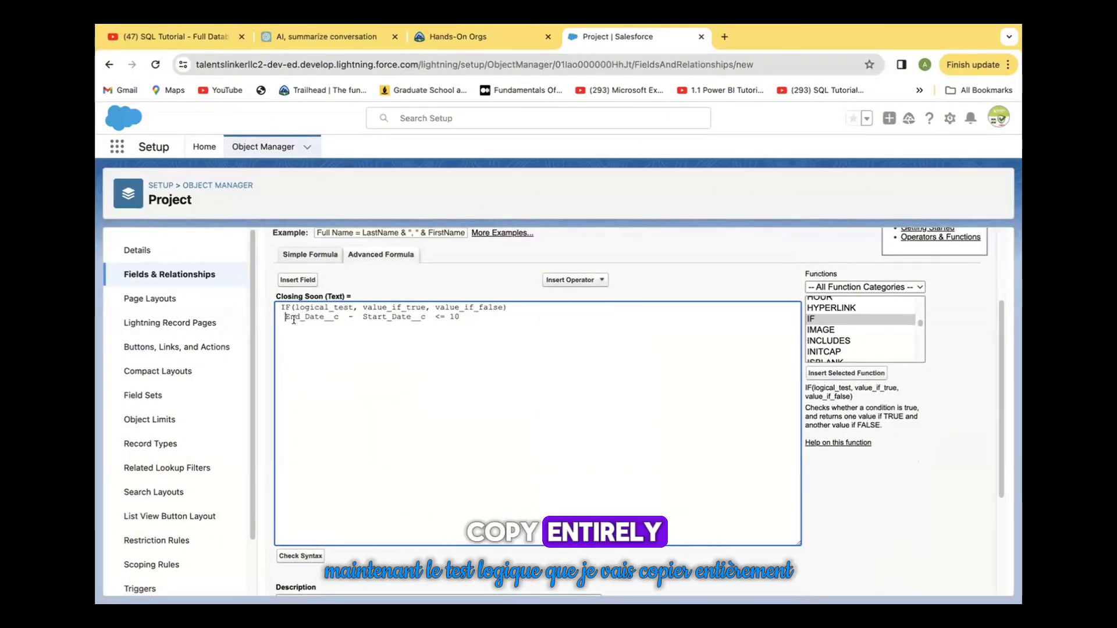
# Move the condition End_Date__c - Start_Date__c <= 10 into the IF function, replacing the logical_test placeholder and leaving no stray characters before the comma
pyautogui.moveTo(285, 318); pyautogui.dragTo(330, 329)
pyautogui.moveTo(398, 326); pyautogui.dragTo(460, 317)
pyautogui.press('super+c')
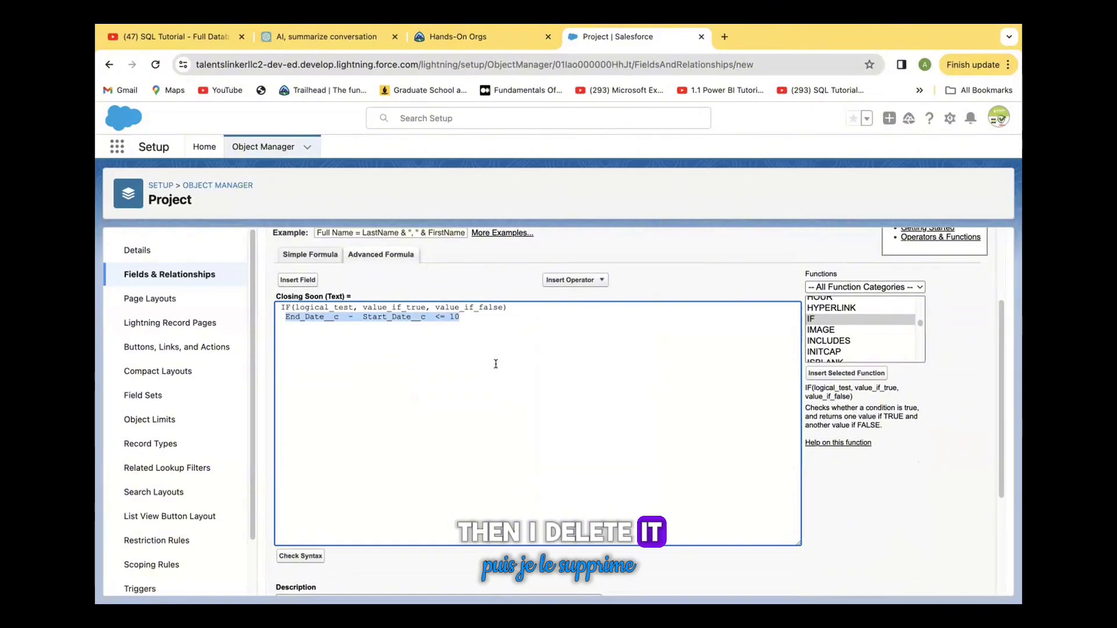
pyautogui.press('BackSpace')
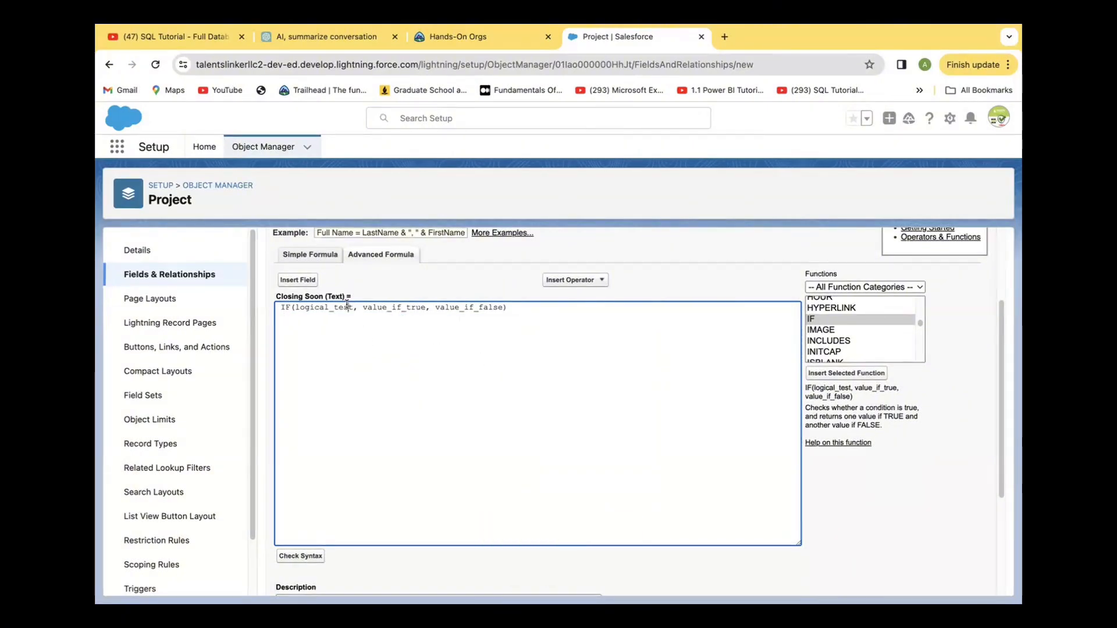
pyautogui.moveTo(330, 304); pyautogui.dragTo(295, 302)
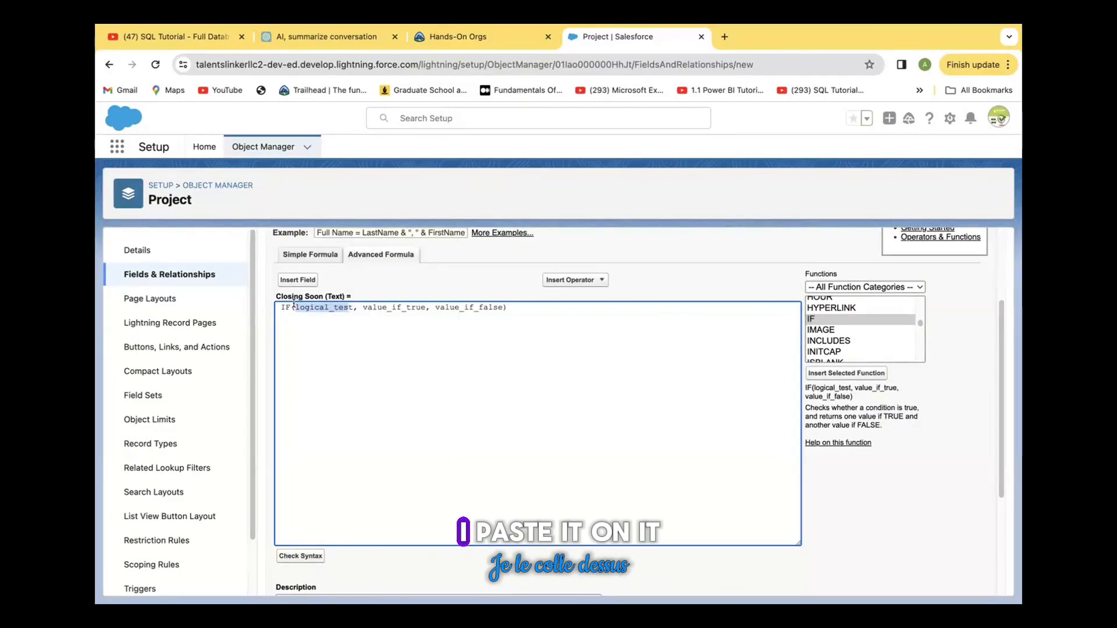
pyautogui.press('super+v')
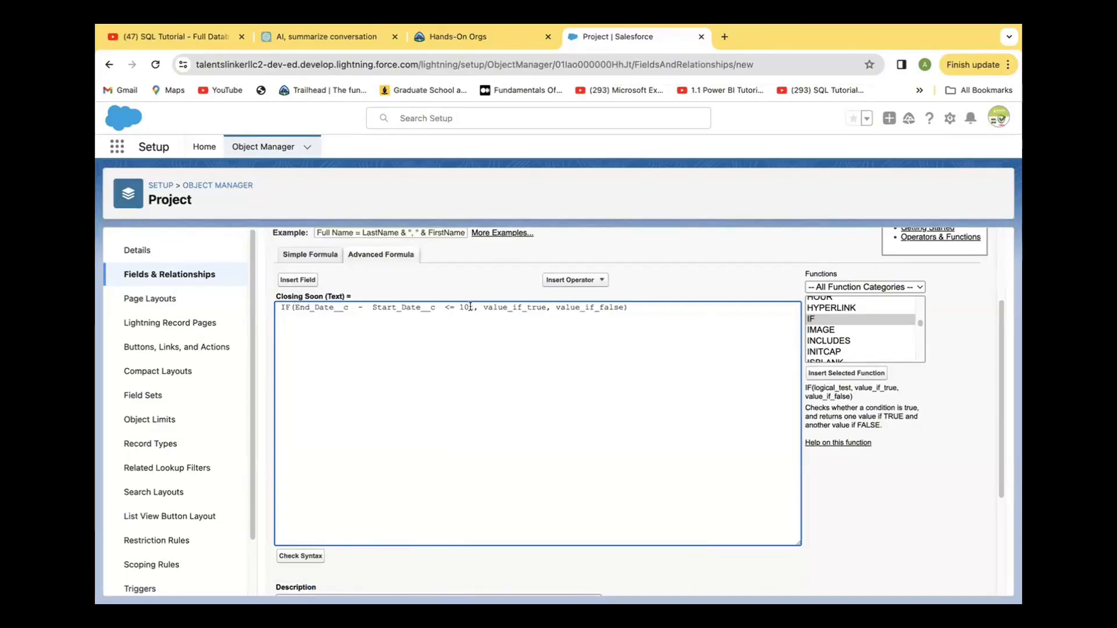
pyautogui.press('BackSpace')
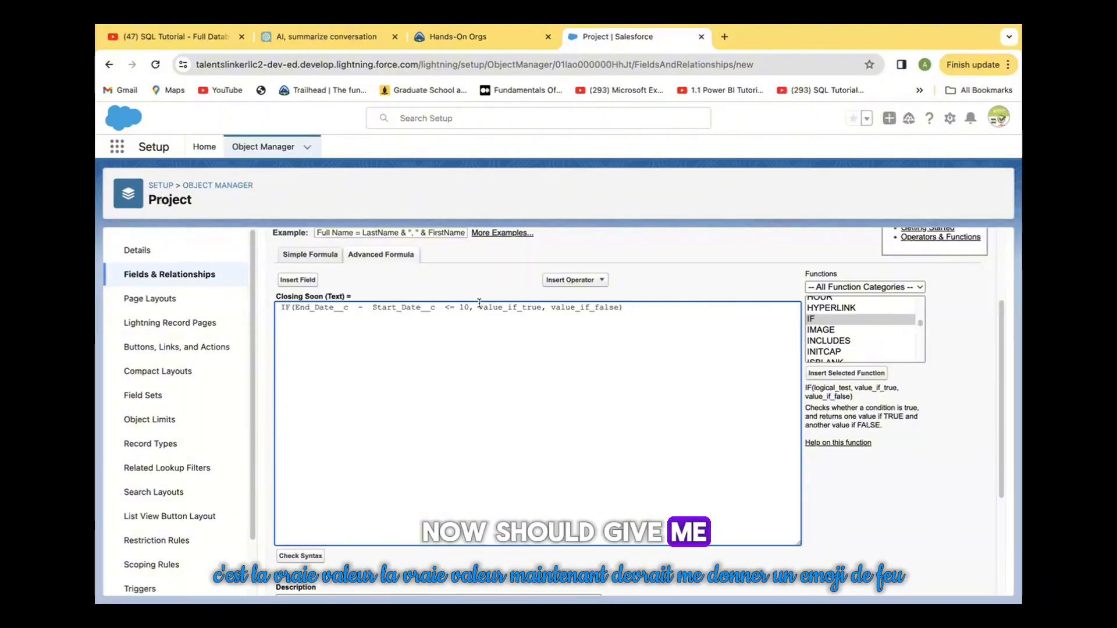
# Replace the value_if_true placeholder with a fire emoji enclosed in double quotation marks, "🔥"
pyautogui.moveTo(524, 307)
pyautogui.mouseDown()
pyautogui.moveTo(625, 308)
pyautogui.moveTo(540, 306)
pyautogui.mouseUp()
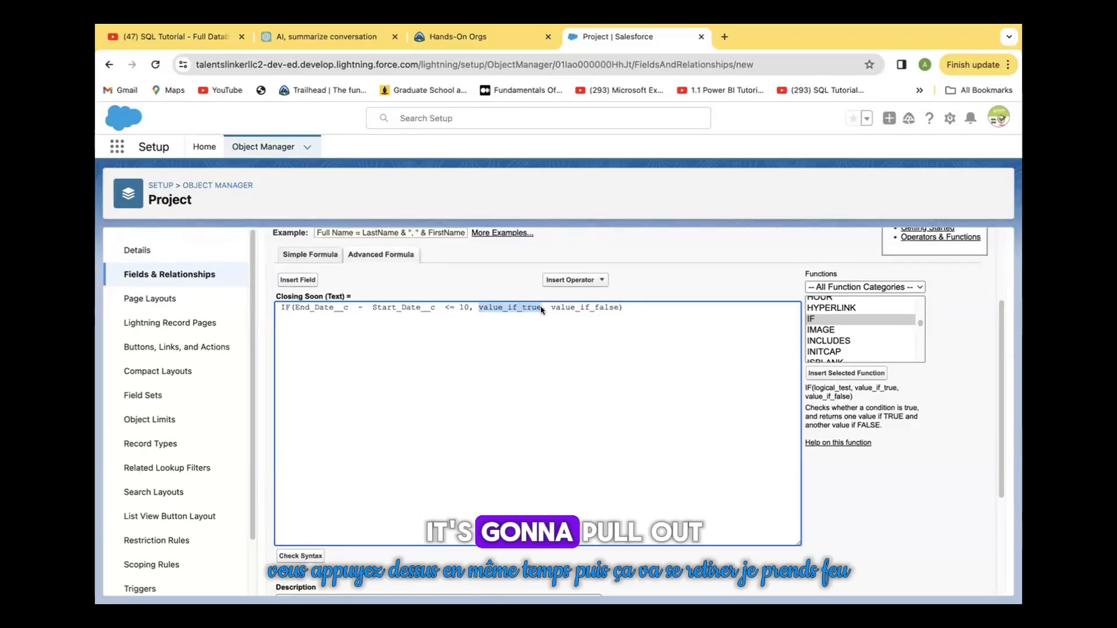
pyautogui.click(452, 374)
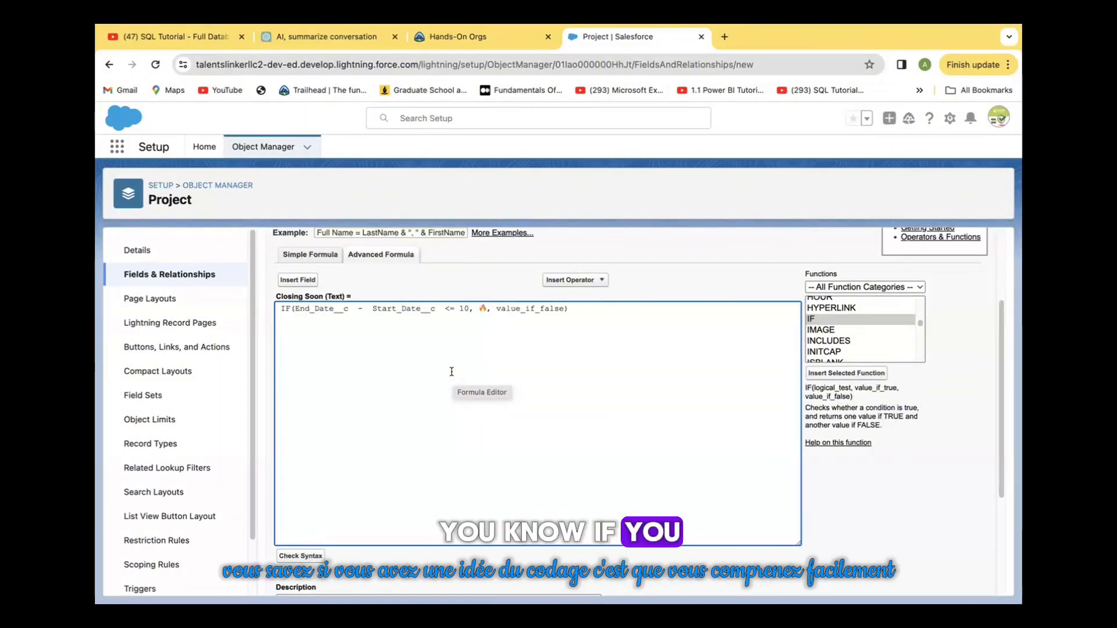
pyautogui.write('"')
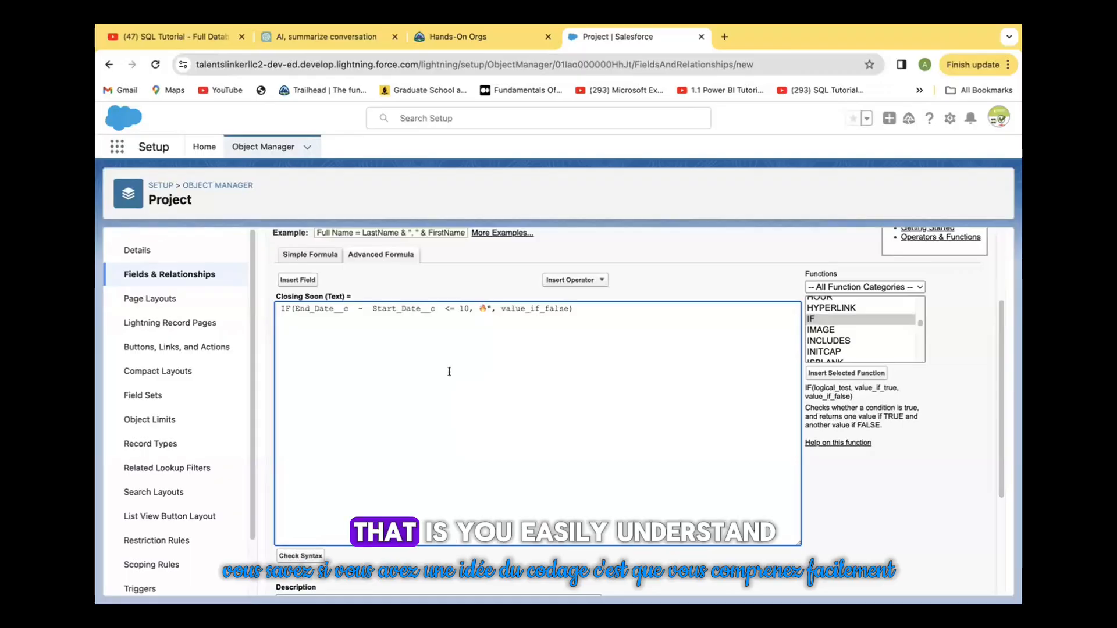
pyautogui.click(478, 306)
pyautogui.write('"')
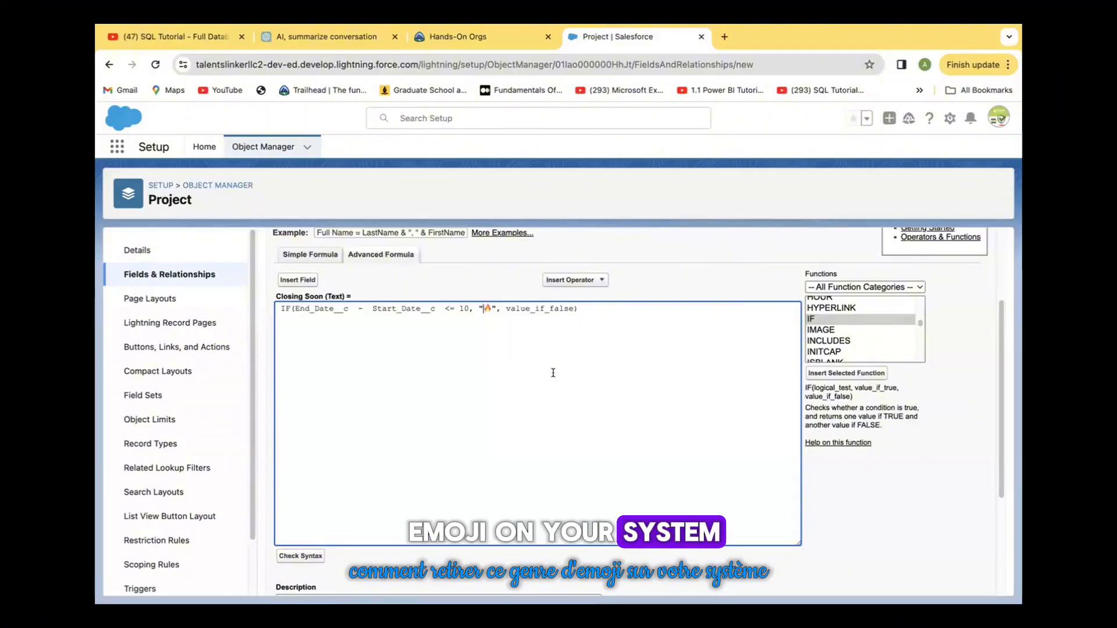
# Replace the value_if_false placeholder with a green check mark emoji in double quotation marks, "✅"
pyautogui.click(504, 308)
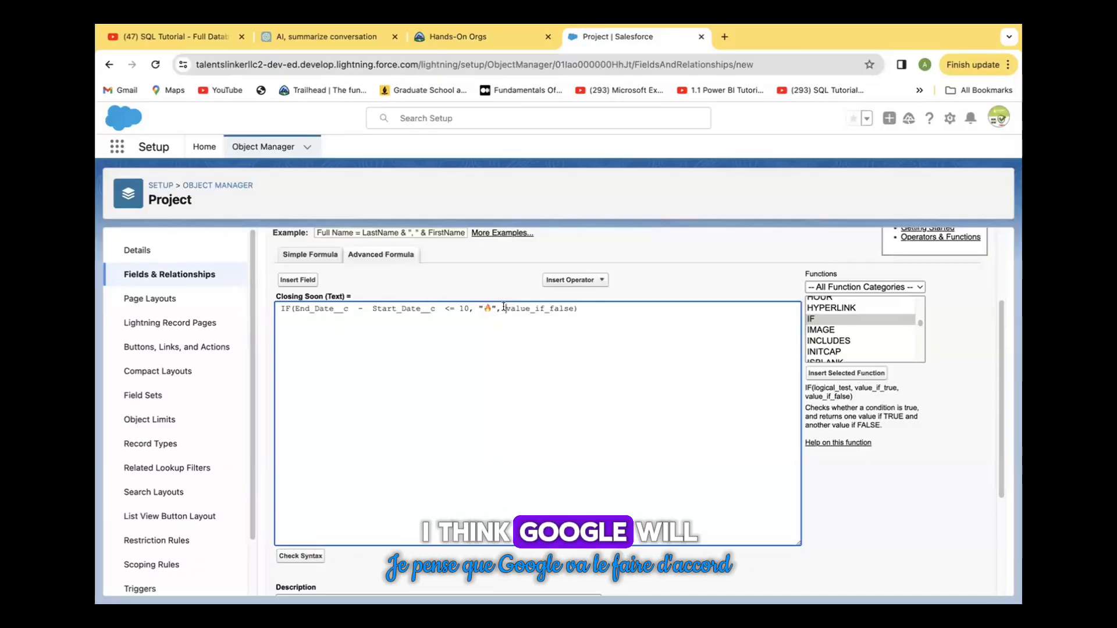
pyautogui.moveTo(565, 308); pyautogui.dragTo(575, 310)
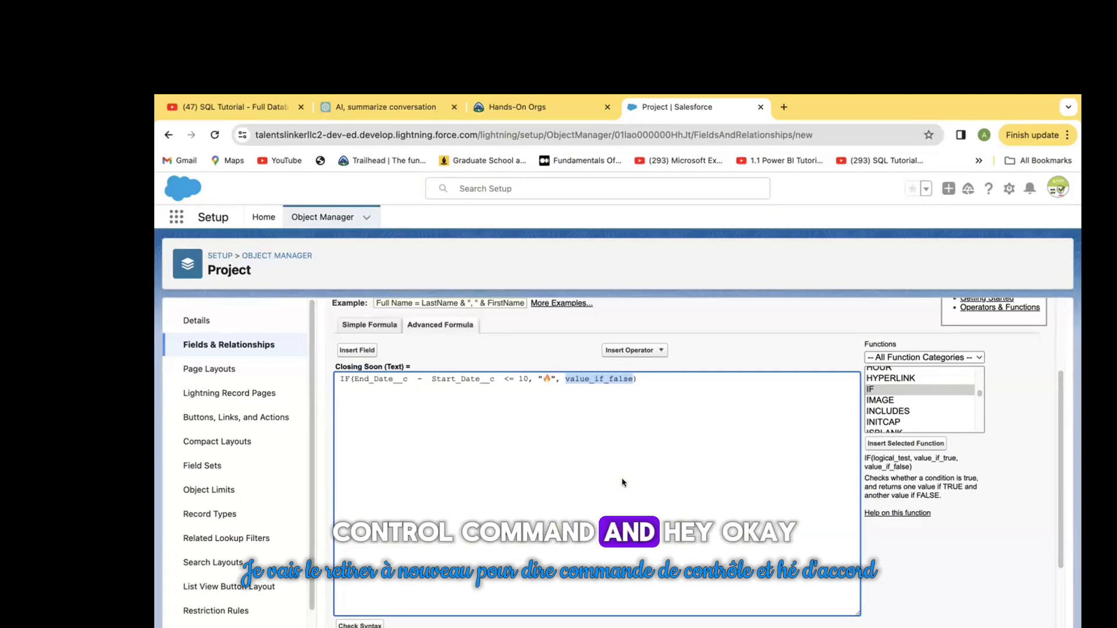
pyautogui.write('"✅"')
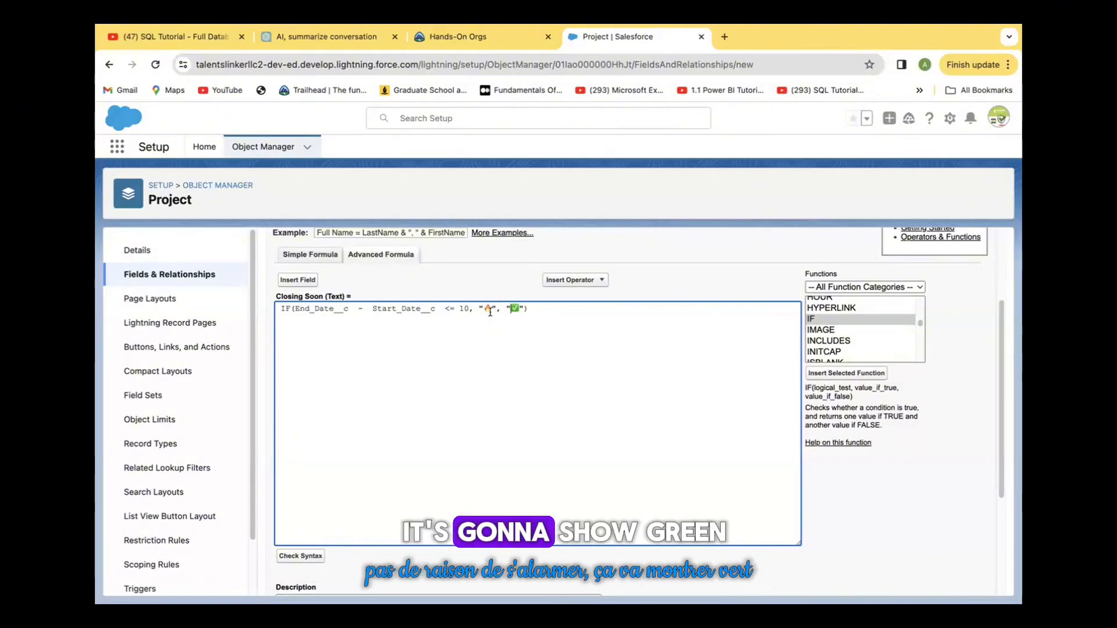
# Check the syntax of the finished Closing Soon formula and review the result below the editor
pyautogui.click(298, 558)
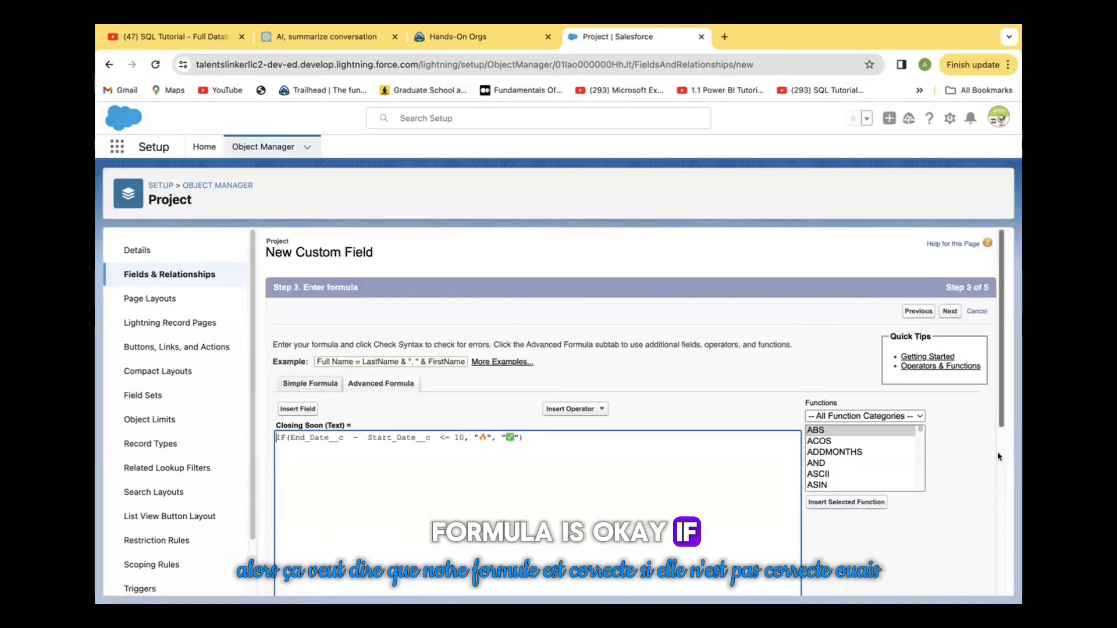
pyautogui.scroll(-5, 999, 460)
pyautogui.moveTo(999, 474); pyautogui.dragTo(992, 407)
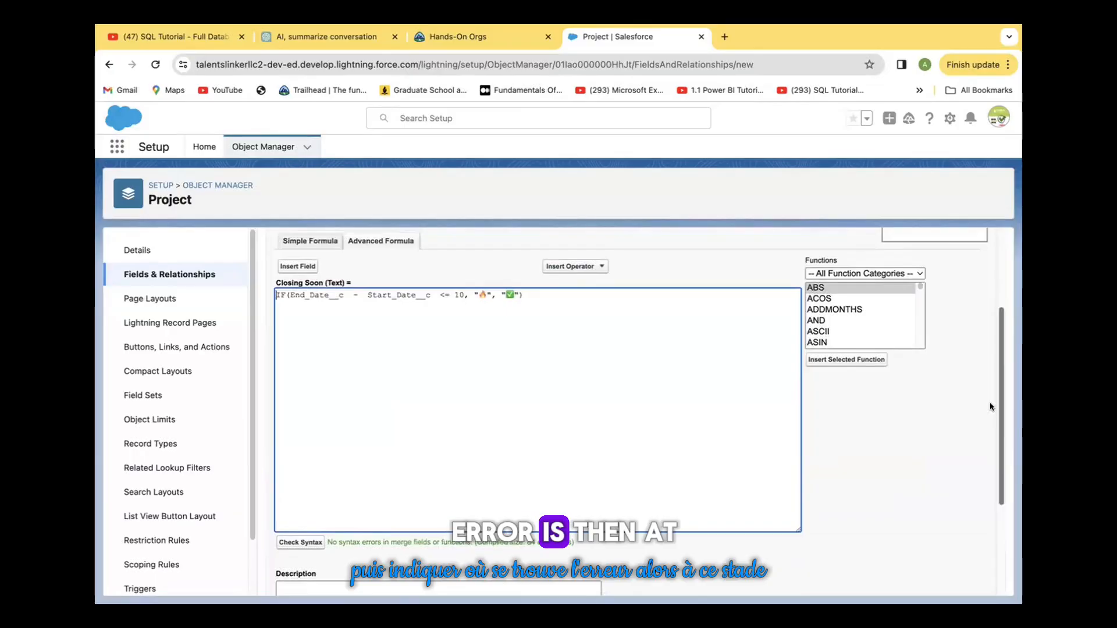
pyautogui.scroll(-3, 992, 407)
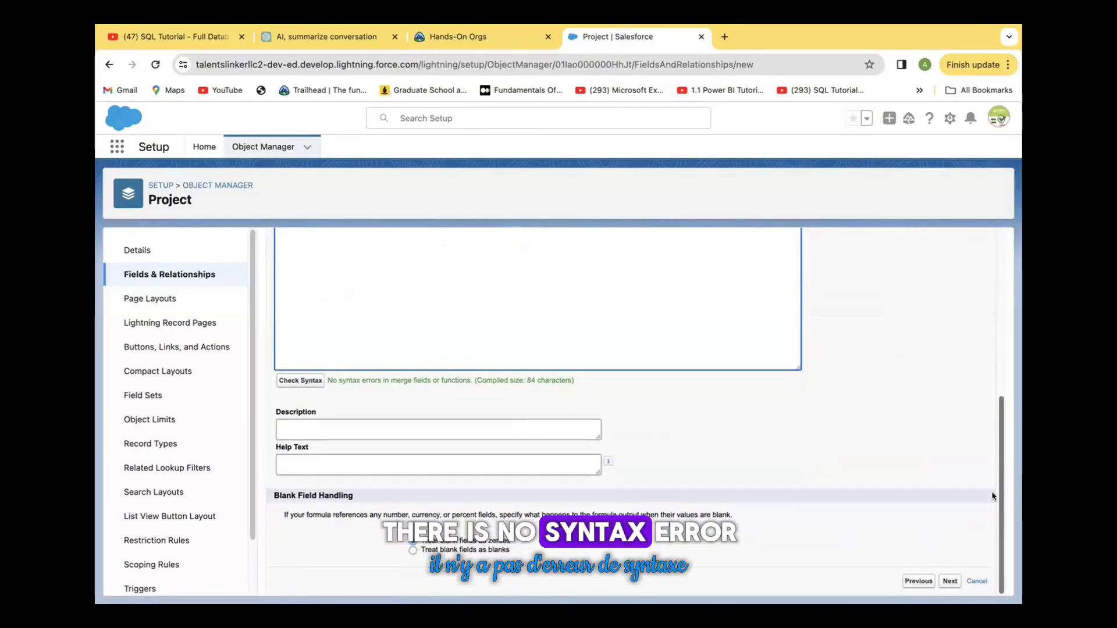
pyautogui.scroll(5, 987, 349)
pyautogui.scroll(-6, 985, 407)
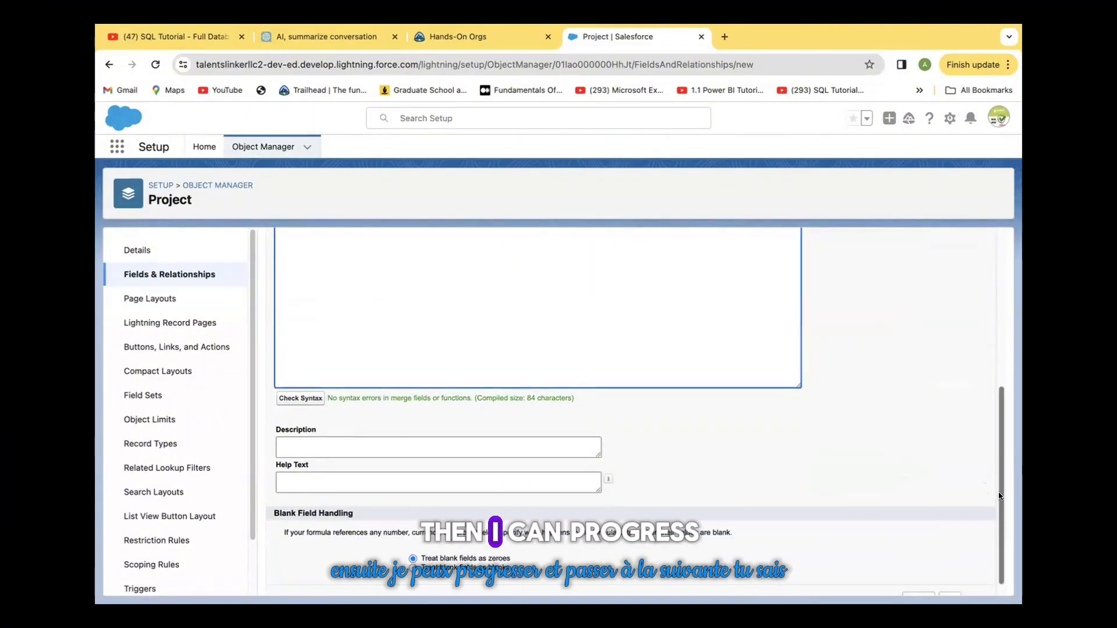
pyautogui.scroll(-1, 1000, 528)
# Accept the default field-level security, keep the field on Project Layout, and save the Closing Soon field
pyautogui.click(950, 582)
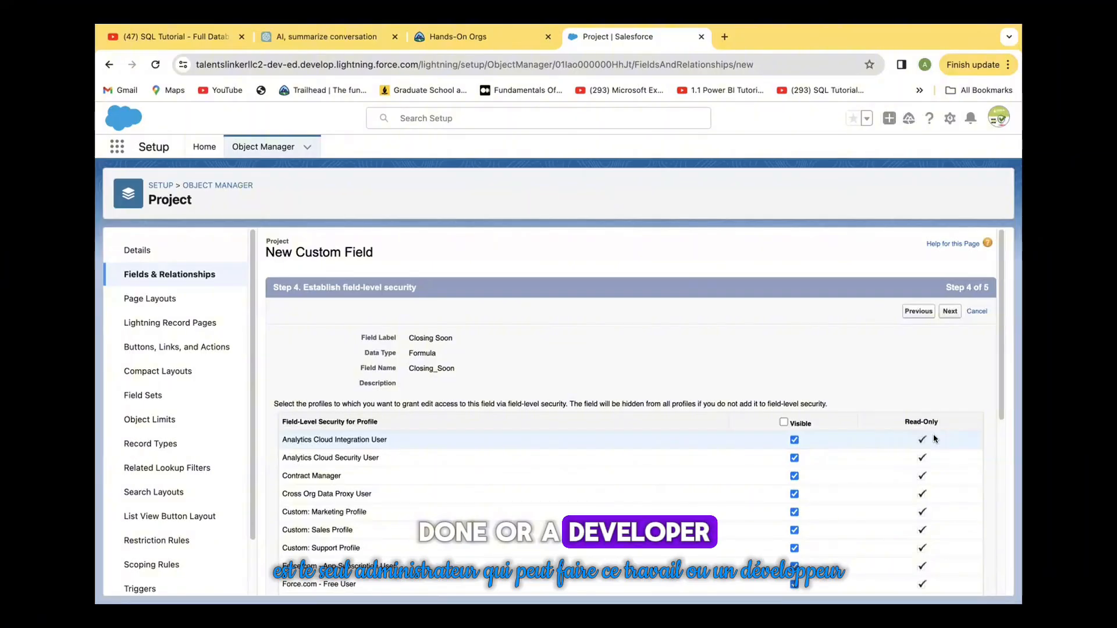
pyautogui.click(951, 309)
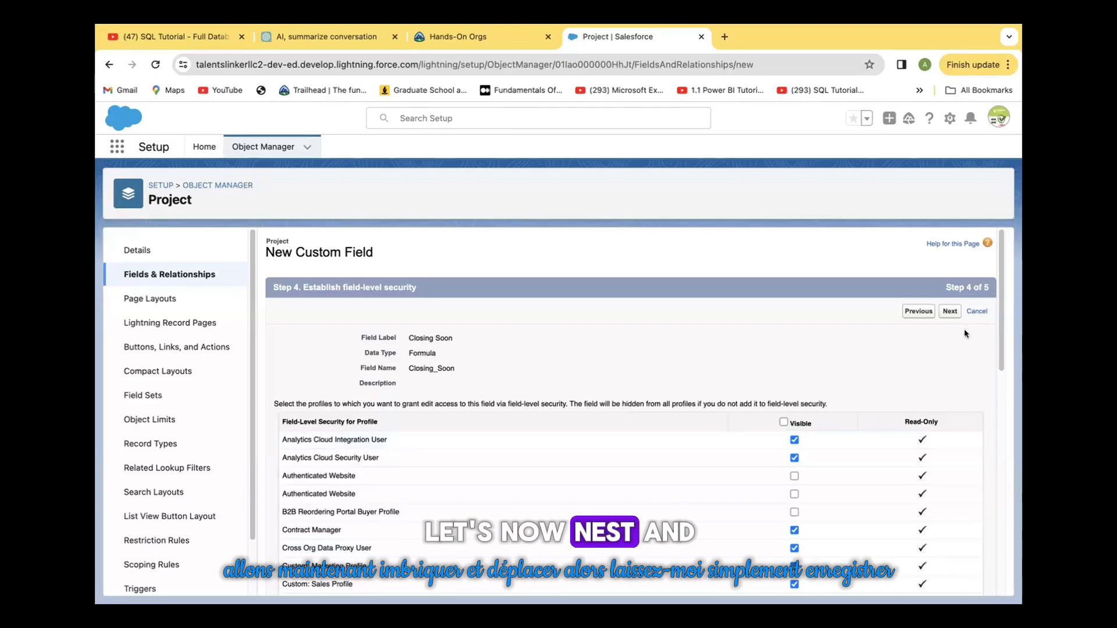
pyautogui.click(948, 311)
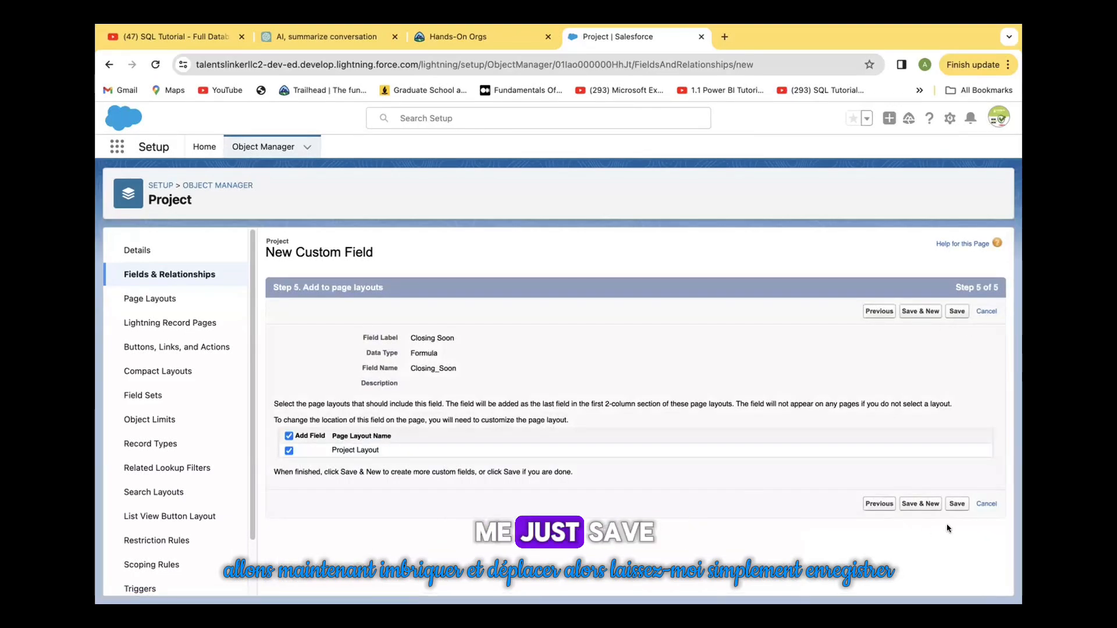
pyautogui.click(955, 504)
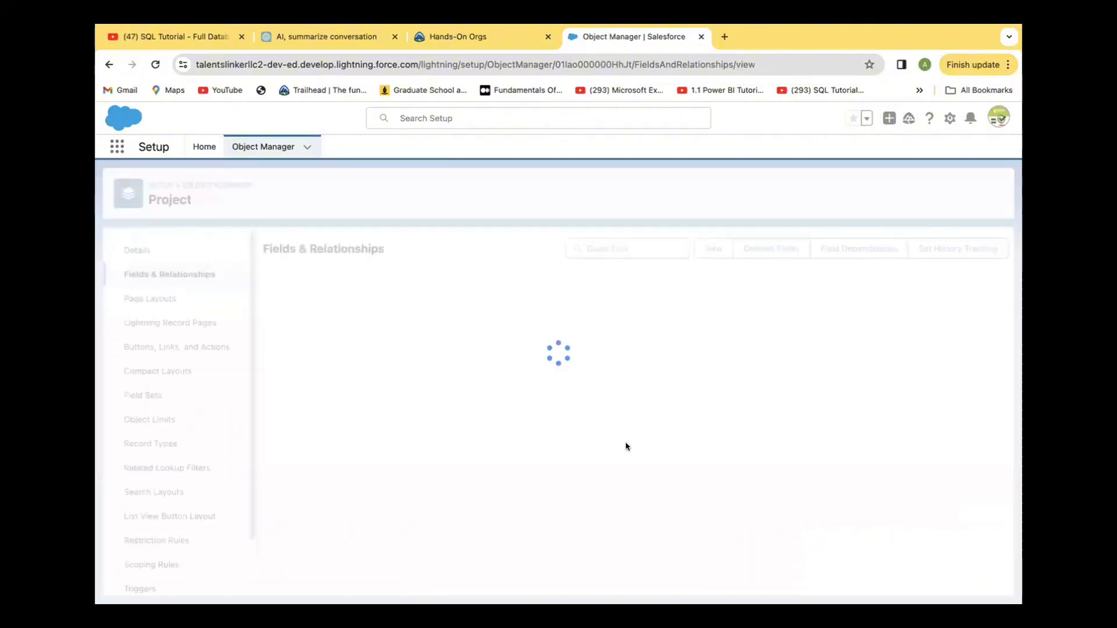
# Switch from Setup to the Sales app and open its Projects list
pyautogui.click(118, 149)
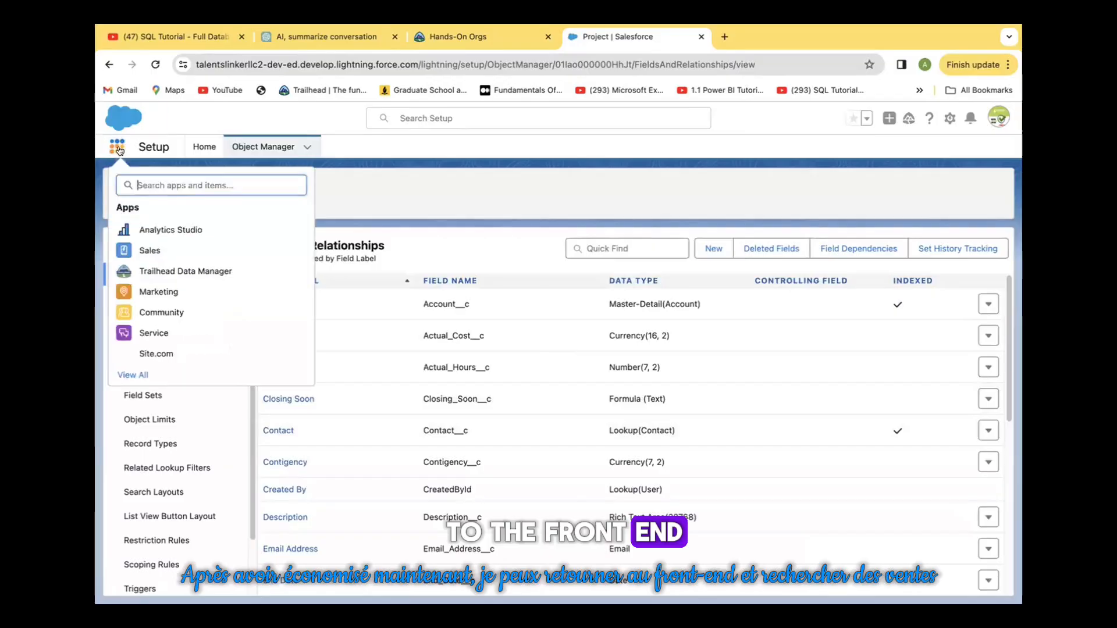
pyautogui.click(156, 252)
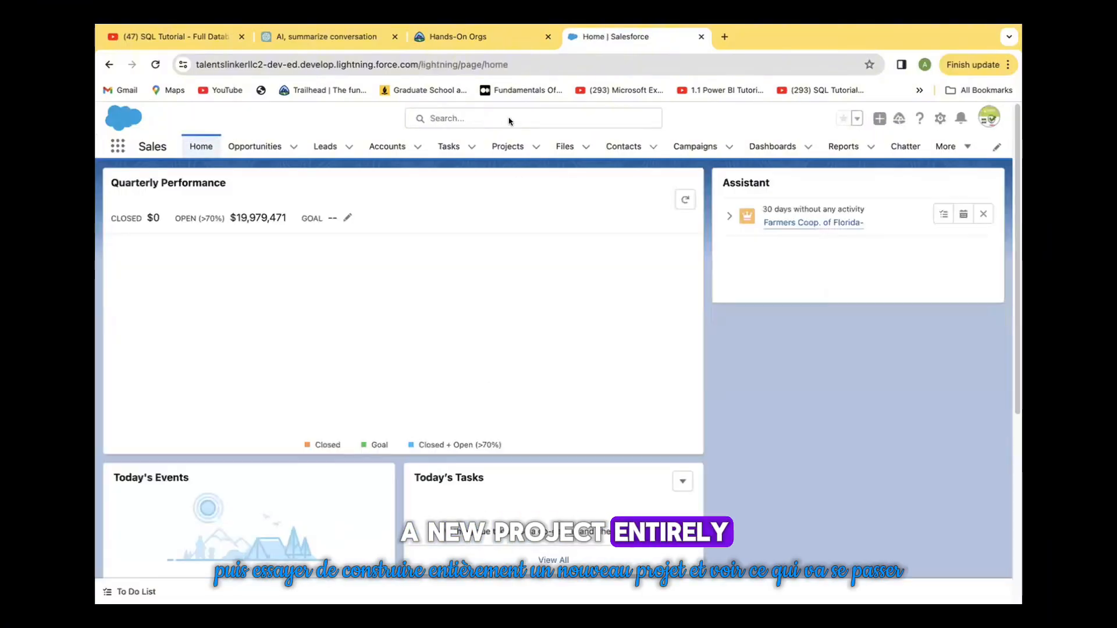
pyautogui.click(507, 146)
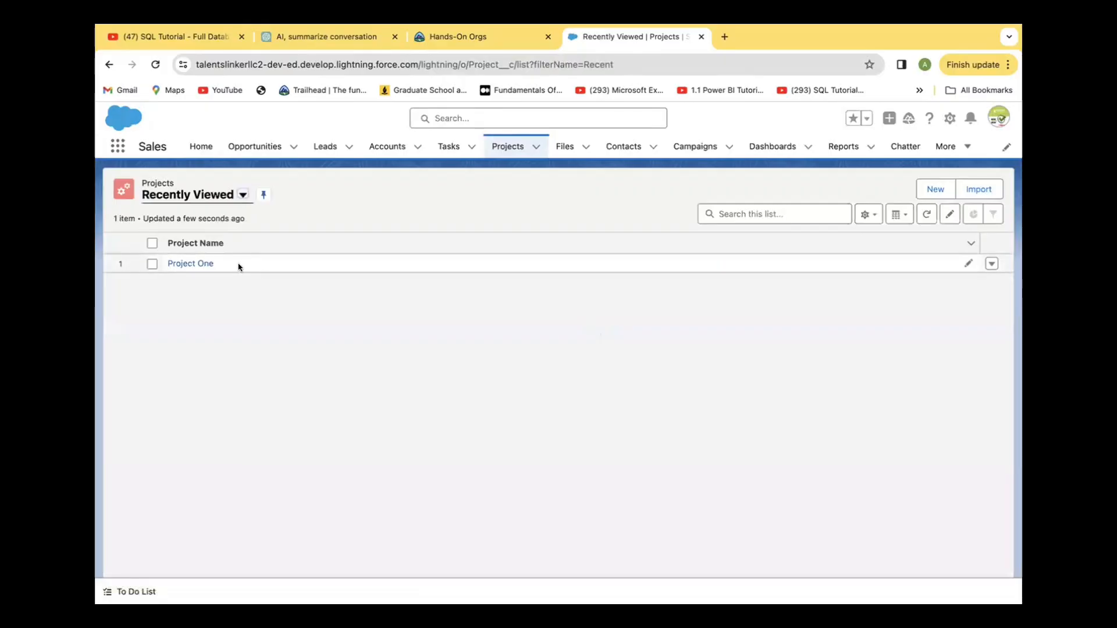
# View the Project One record's details, and start a new project record from the Projects list
pyautogui.click(188, 264)
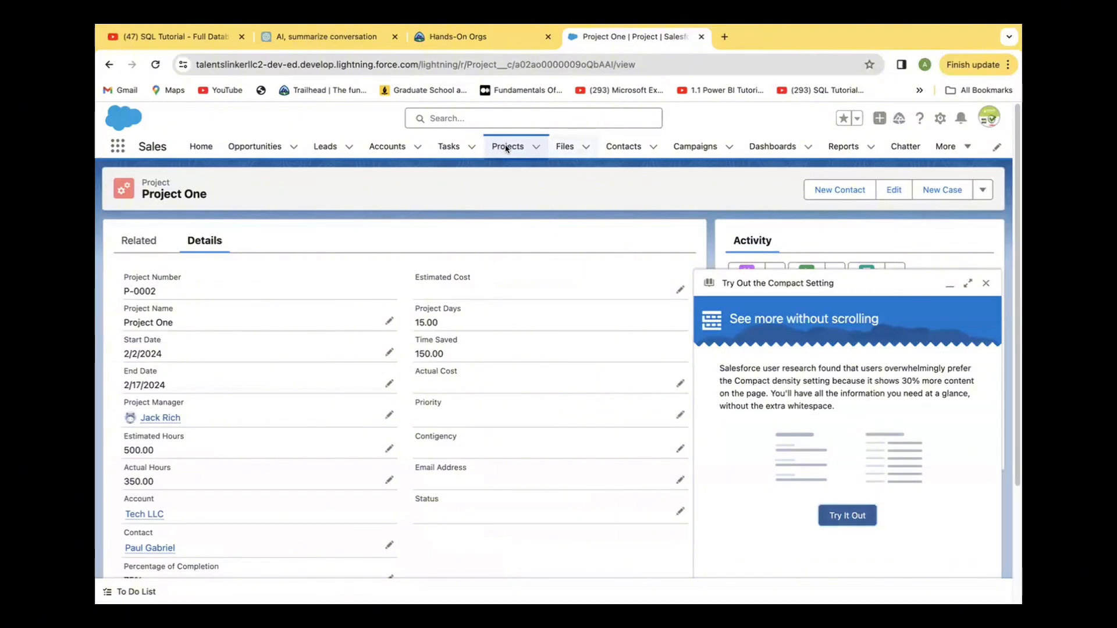
pyautogui.click(503, 148)
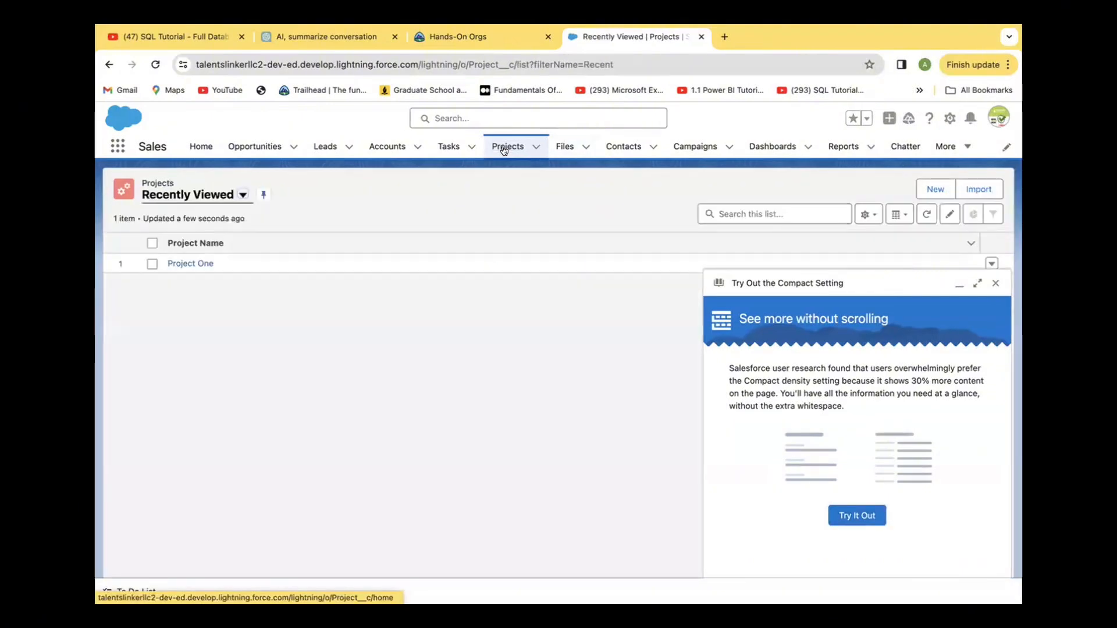
pyautogui.click(933, 190)
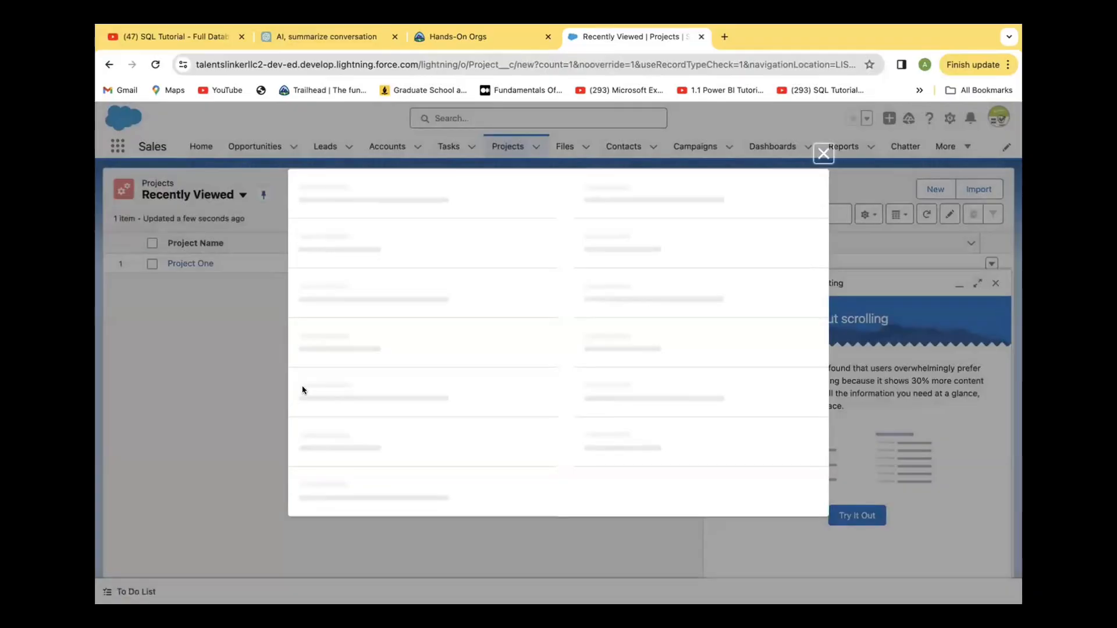
# Name the new project Project Two, with a start date of 2/7/2024 and an end date of 2/12/2024
pyautogui.click(372, 290)
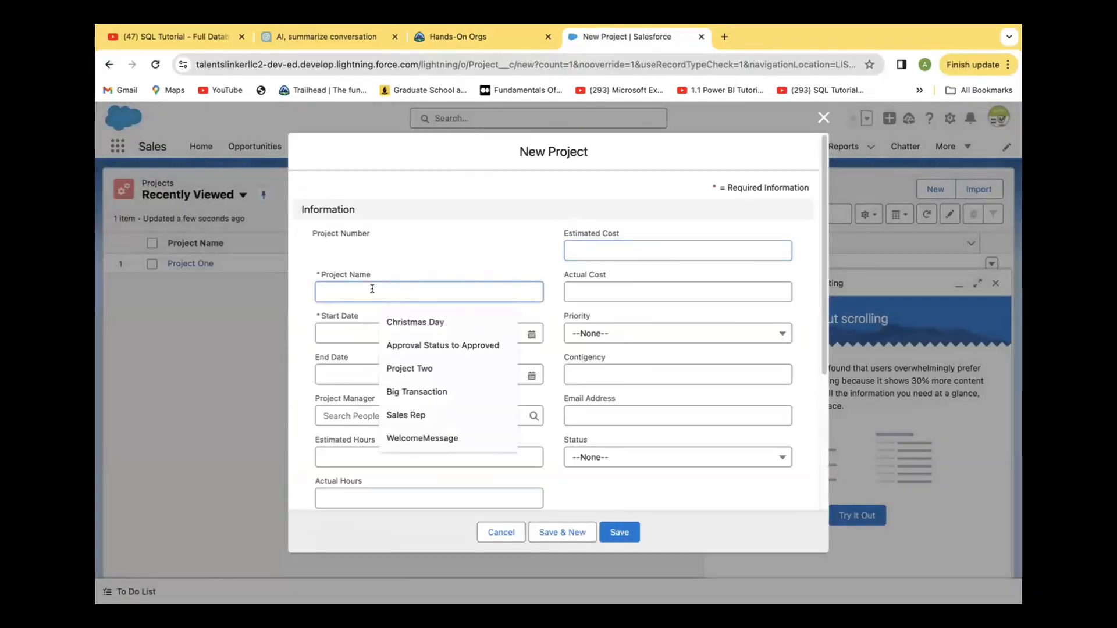
pyautogui.write('Project Two')
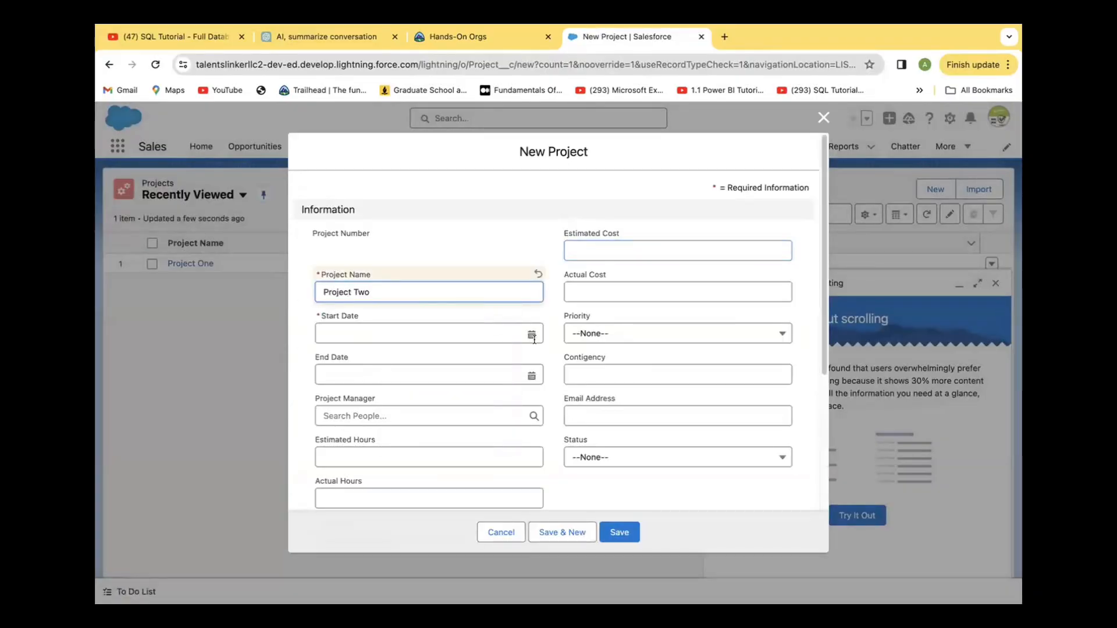
pyautogui.press('Tab')
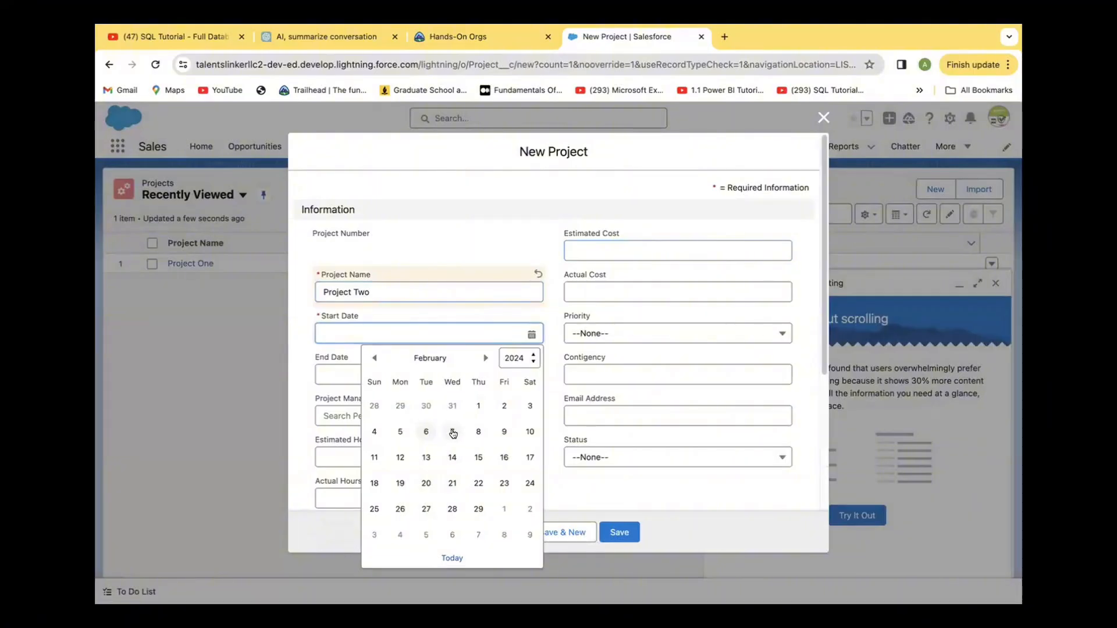
pyautogui.click(454, 434)
pyautogui.click(531, 375)
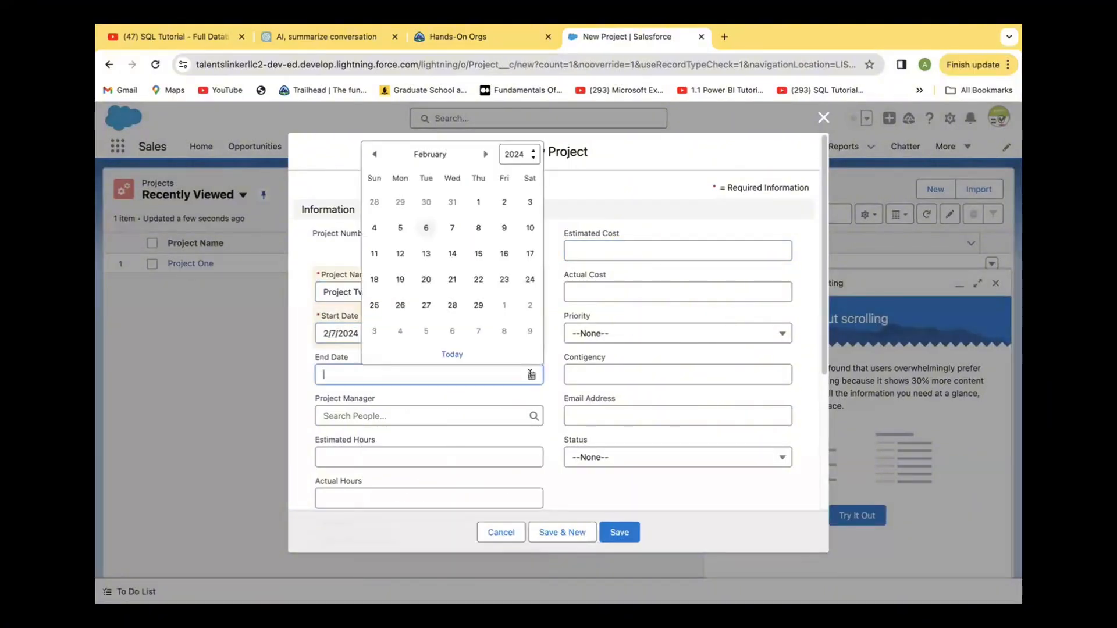
pyautogui.click(401, 254)
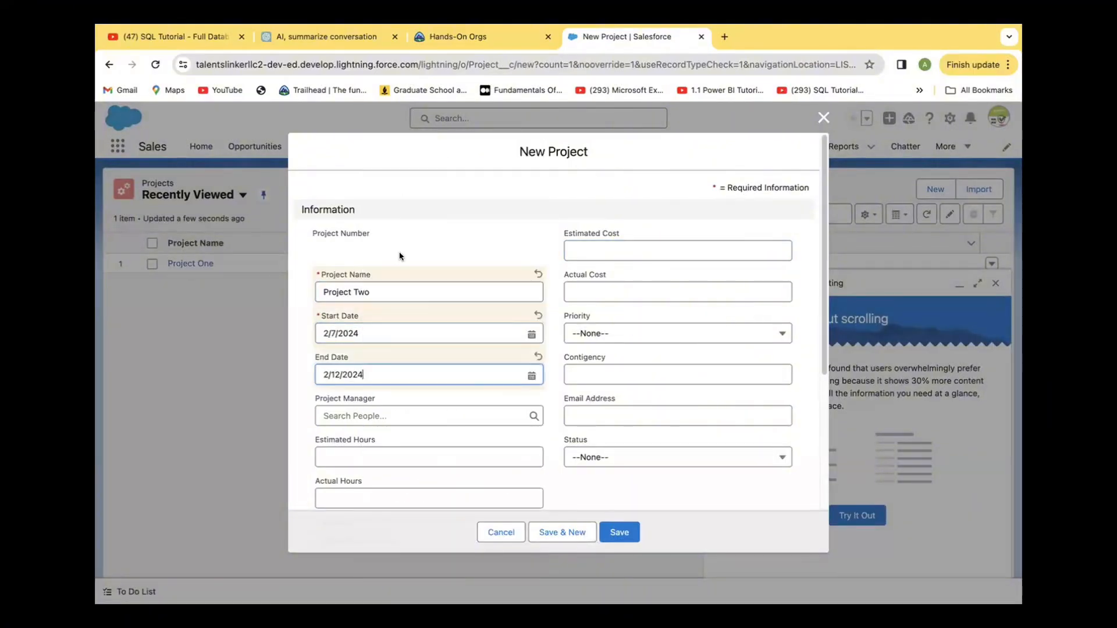
# Assign the suggested person as project manager, and enter an estimated cost of 500000 and an actual cost of 250000
pyautogui.click(392, 415)
pyautogui.click(362, 484)
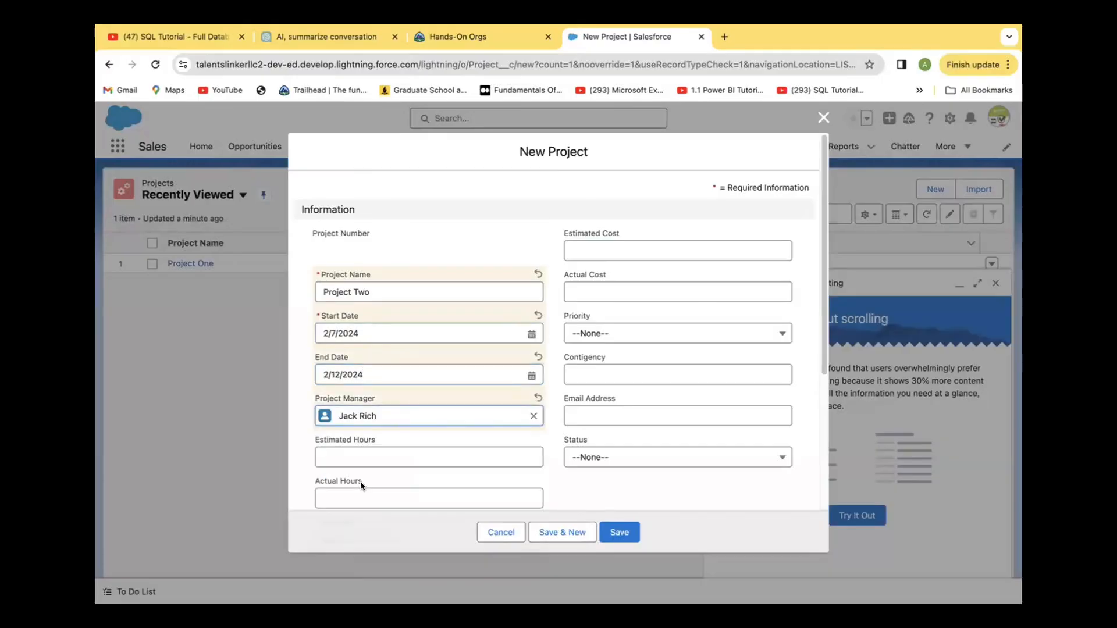
pyautogui.click(615, 248)
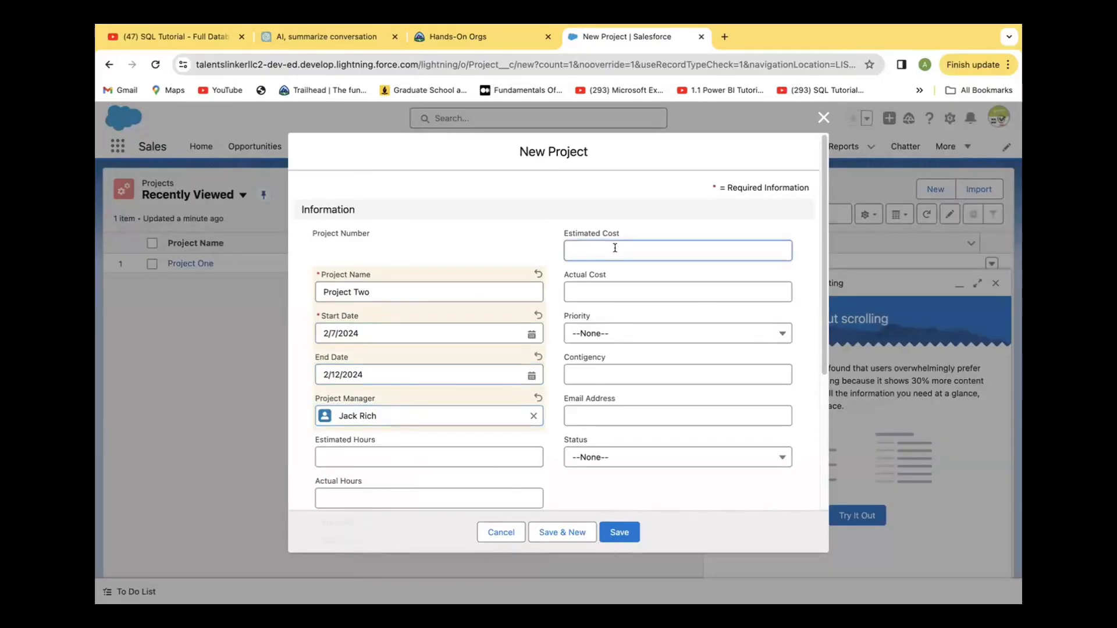
pyautogui.write('500000')
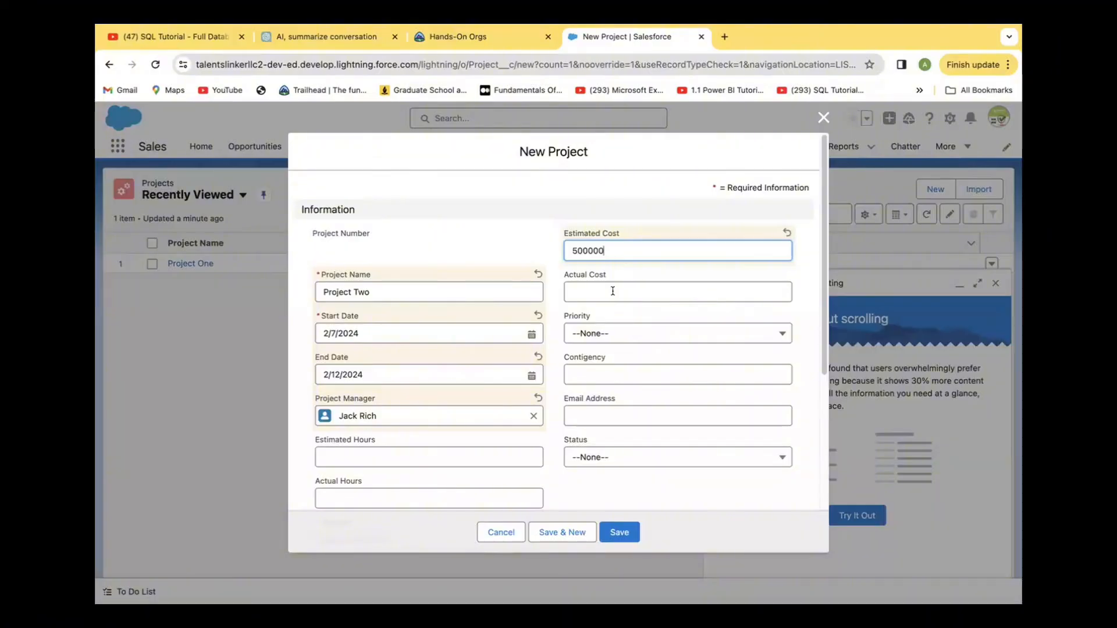
pyautogui.click(615, 291)
pyautogui.write('250000')
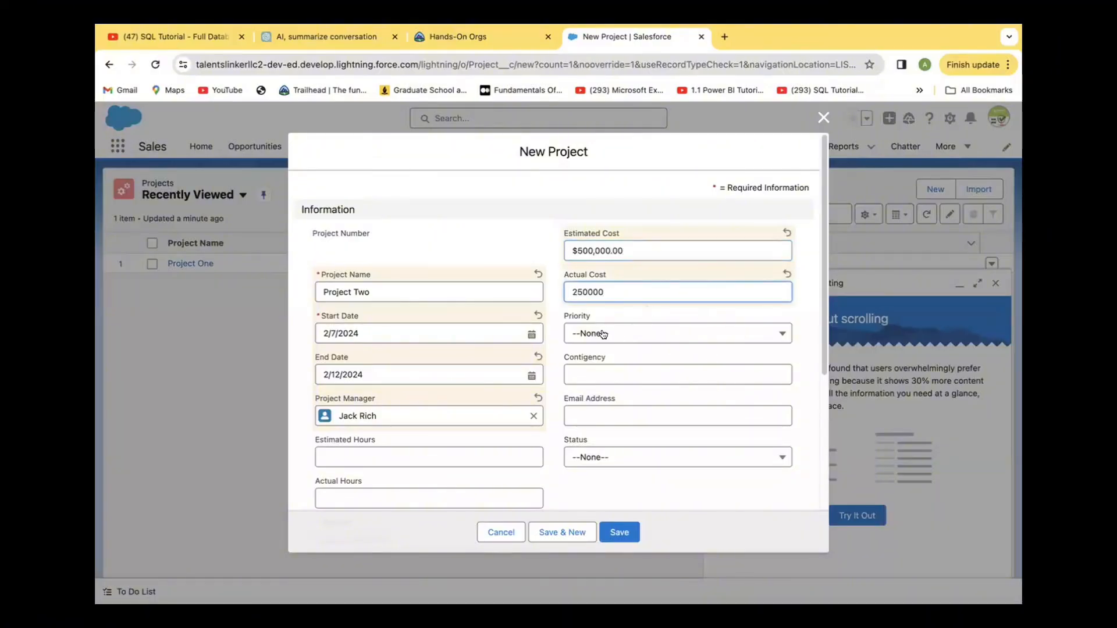
# Set the project's priority to Hot, its contingency to 50000 and its status to On-hold
pyautogui.click(778, 338)
pyautogui.click(600, 379)
pyautogui.click(608, 370)
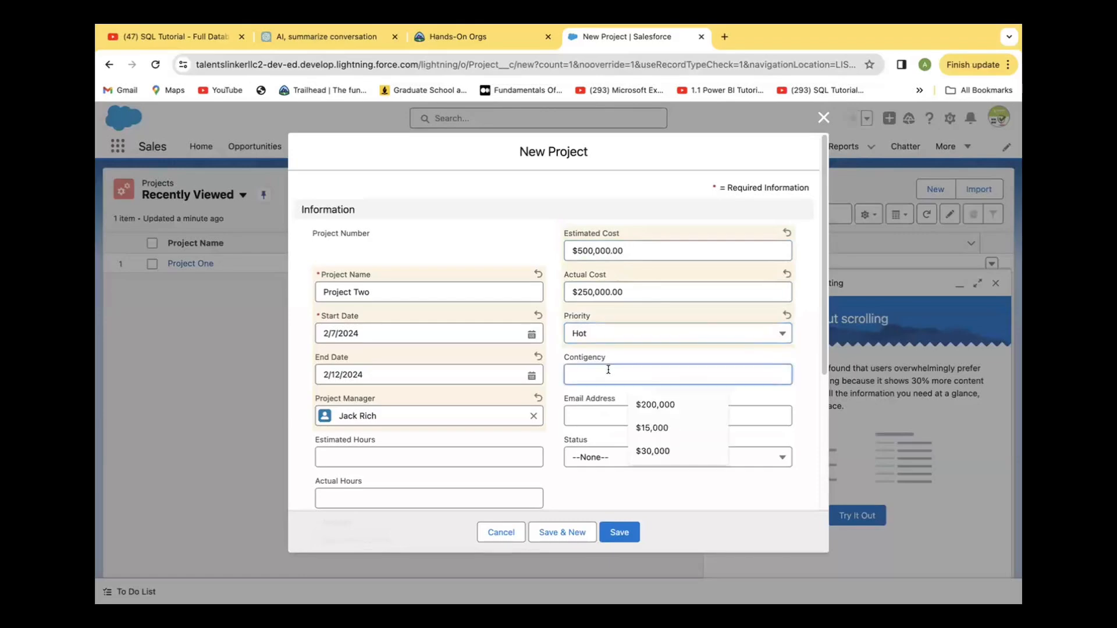
pyautogui.write('50000')
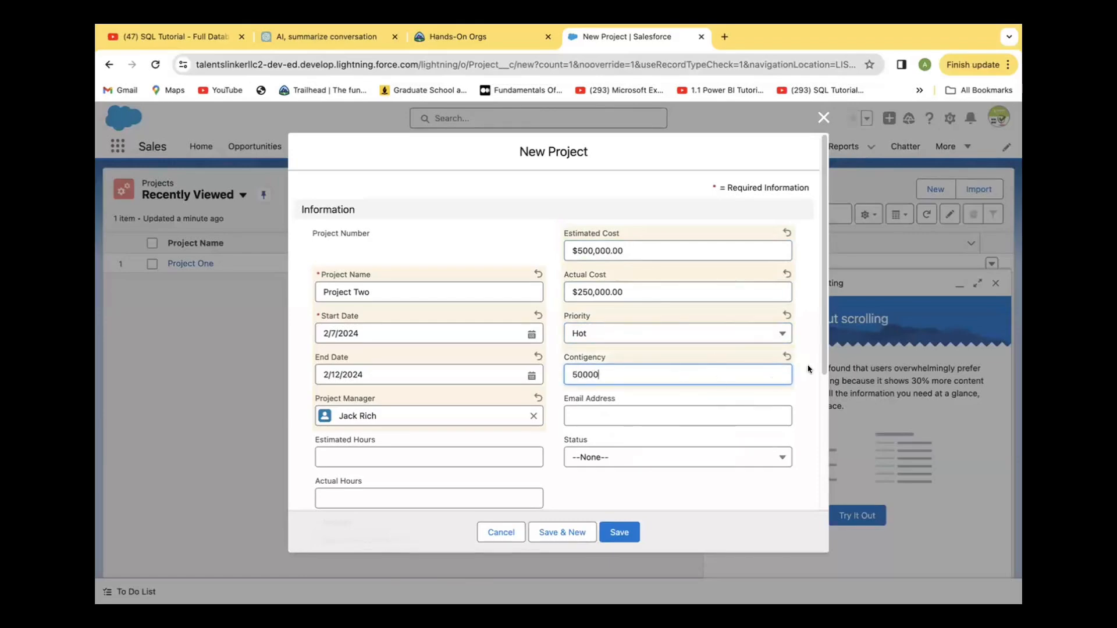
pyautogui.moveTo(823, 375); pyautogui.dragTo(821, 317)
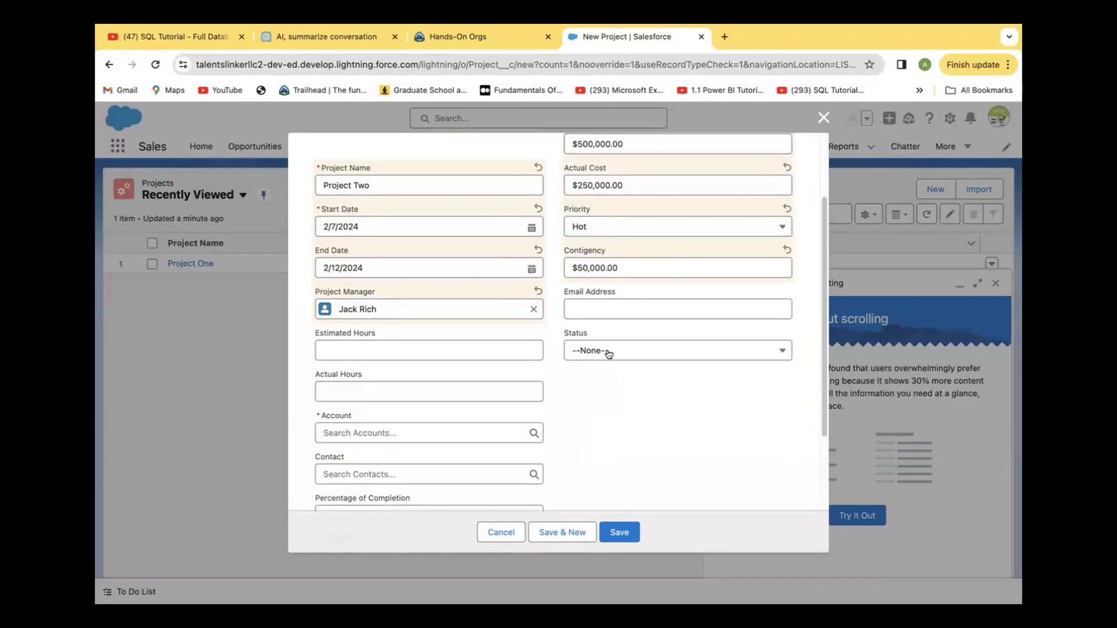
pyautogui.click(780, 355)
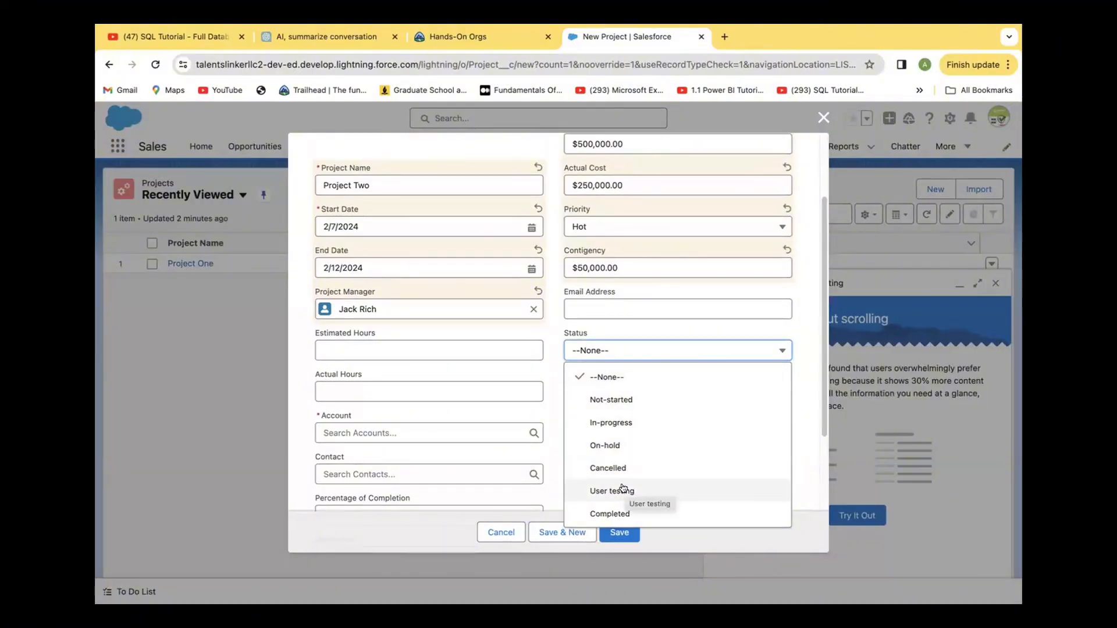
pyautogui.click(621, 447)
# Link the project to the Tech LLC account and choose a recent contact for it
pyautogui.scroll(-3, 818, 416)
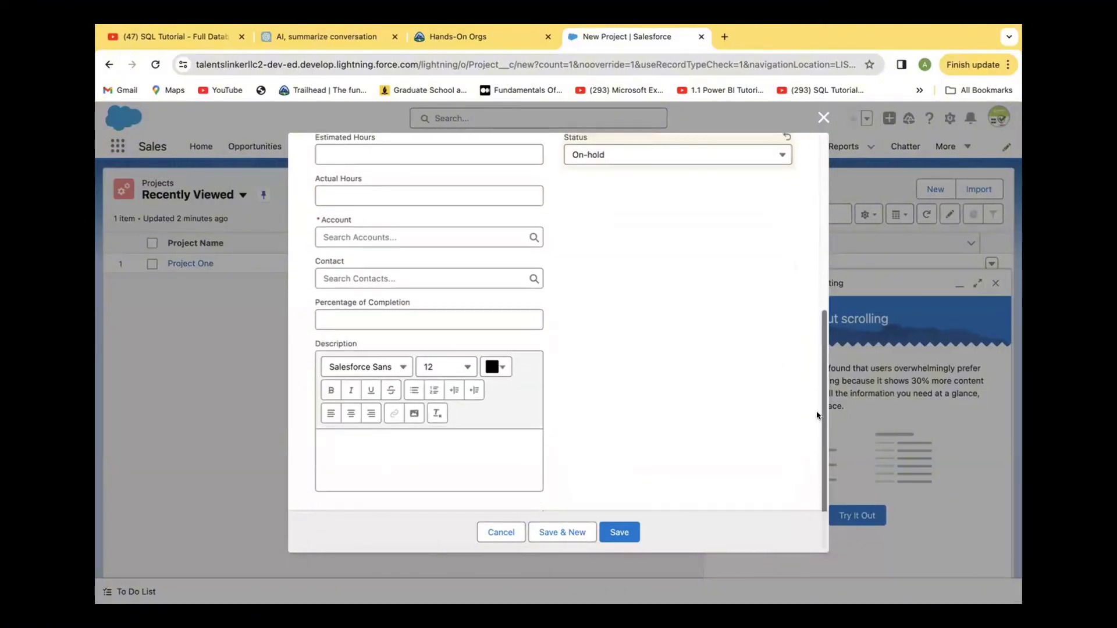
pyautogui.scroll(2, 817, 415)
pyautogui.click(530, 321)
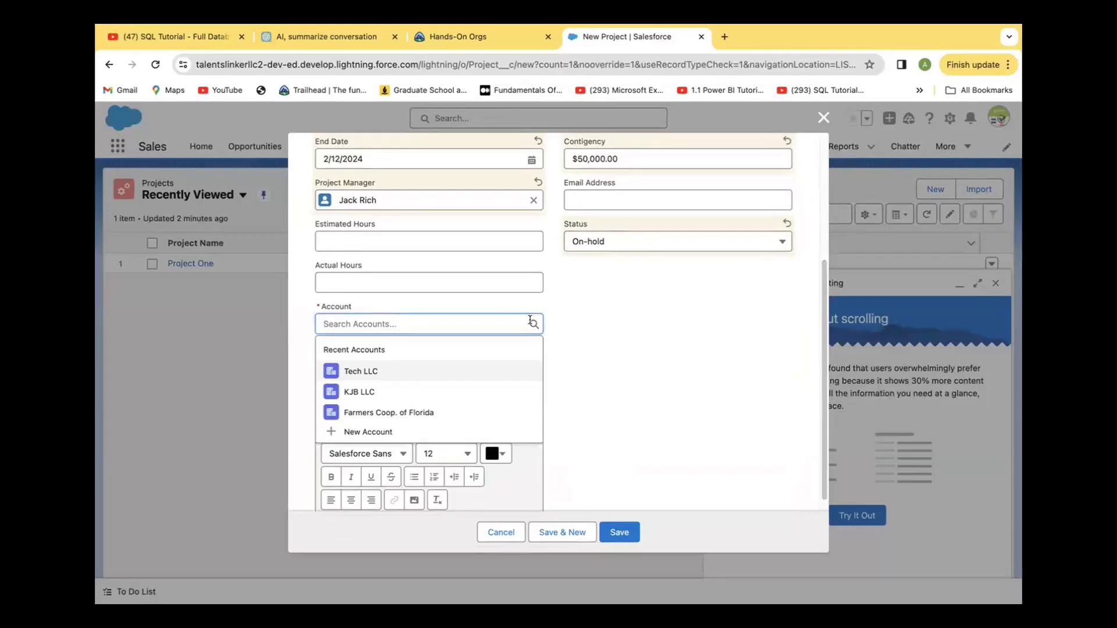
pyautogui.click(426, 366)
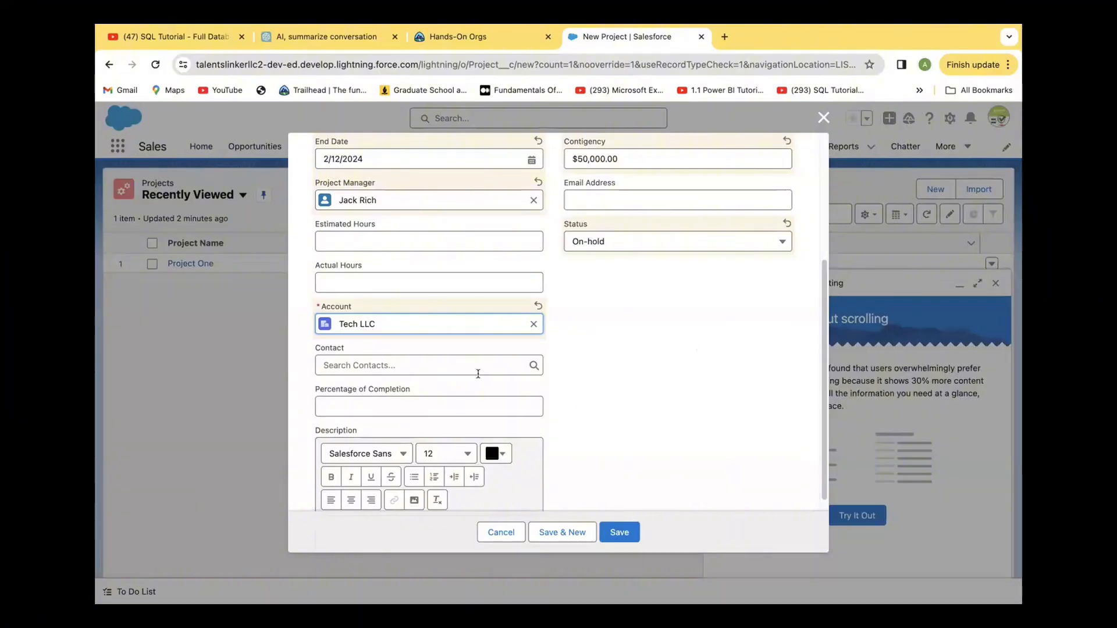
pyautogui.click(531, 363)
pyautogui.click(453, 415)
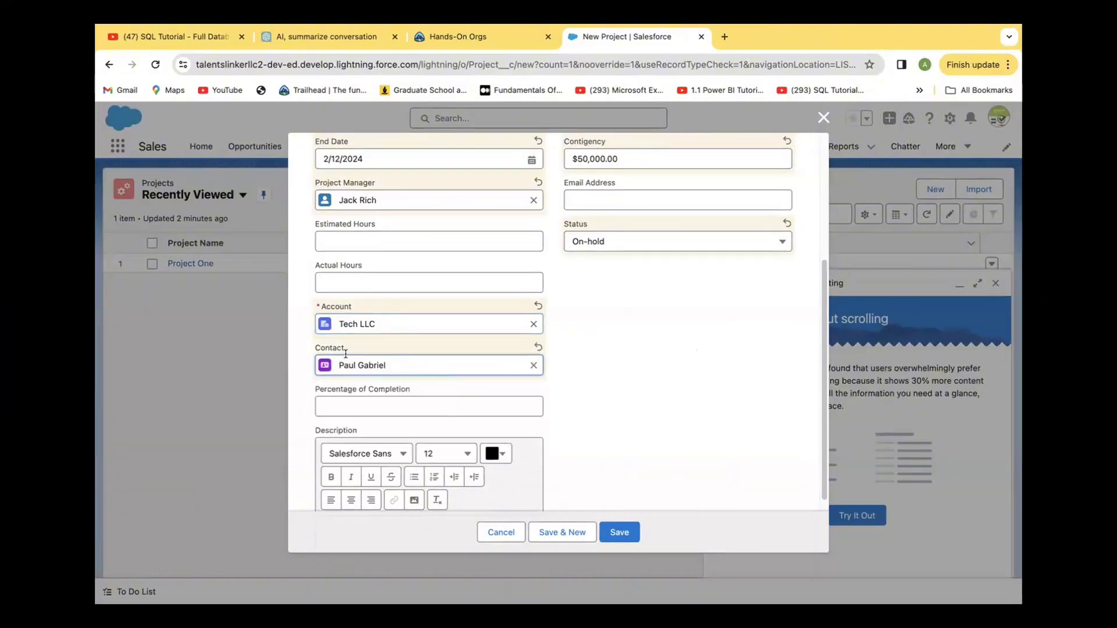
# Save the new Project Two record and check its Closing Soon field in the details
pyautogui.scroll(-2, 715, 361)
pyautogui.click(620, 530)
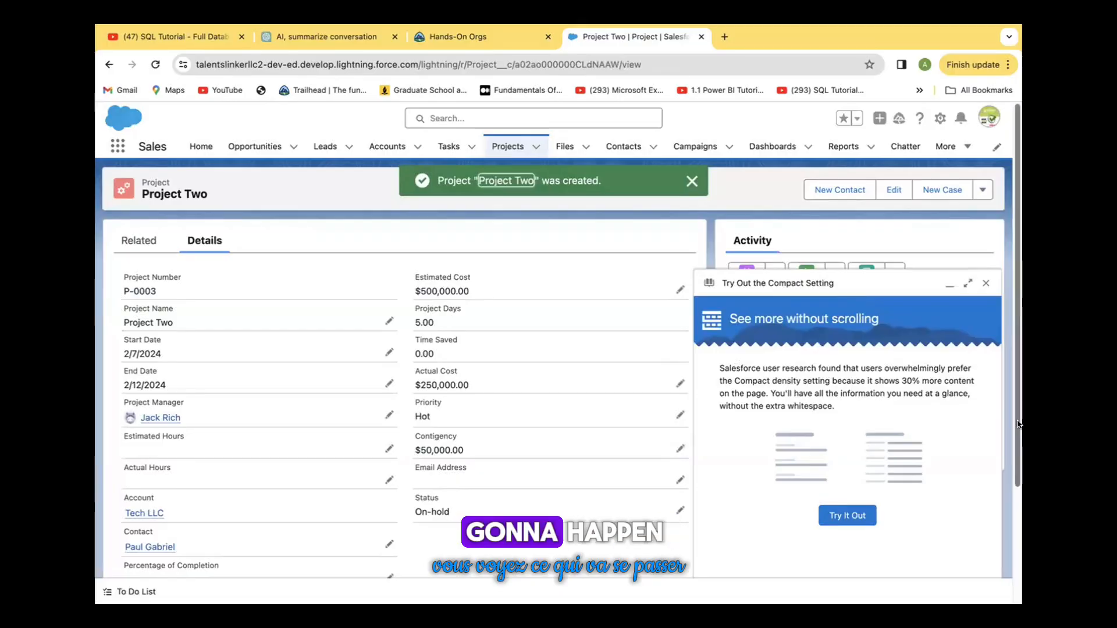
pyautogui.scroll(-3, 1015, 425)
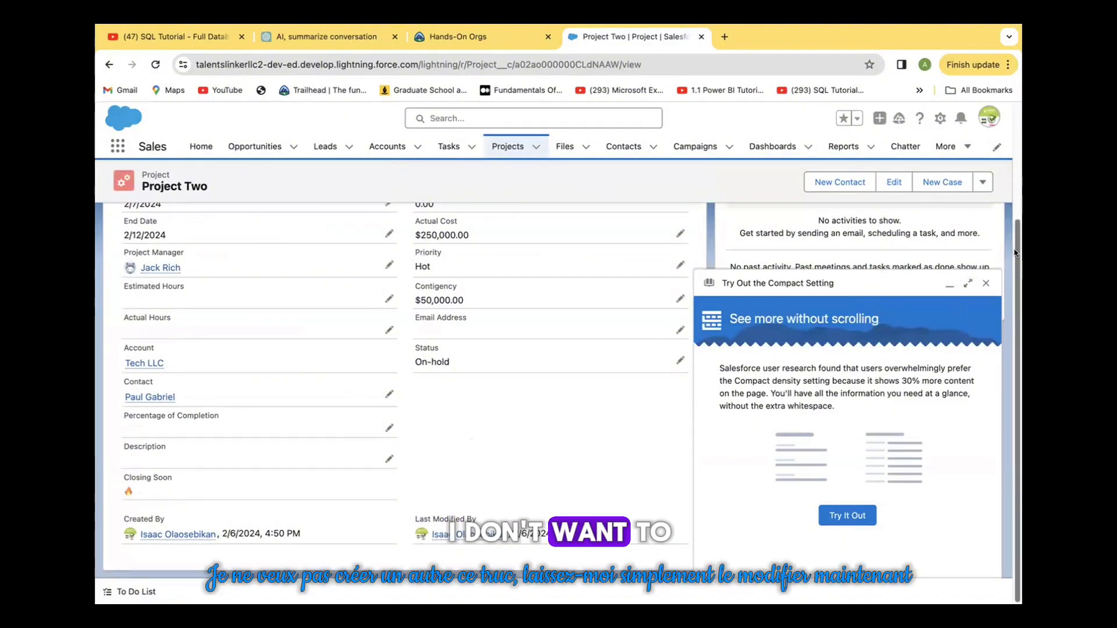
pyautogui.scroll(5, 1014, 241)
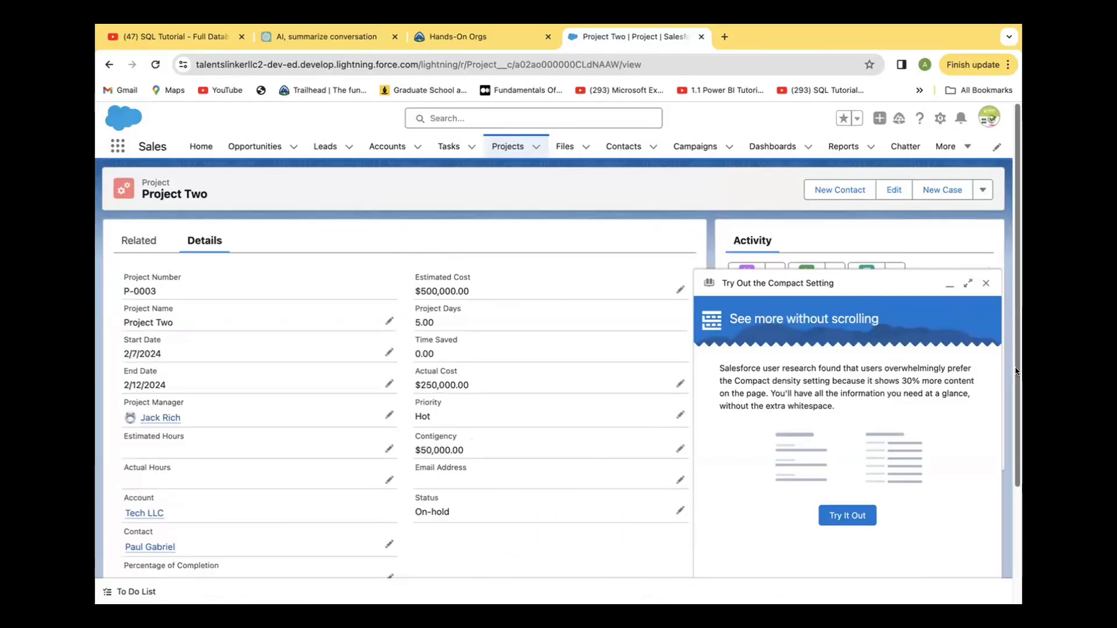
pyautogui.scroll(-3, 1015, 396)
pyautogui.moveTo(1015, 403); pyautogui.dragTo(1015, 325)
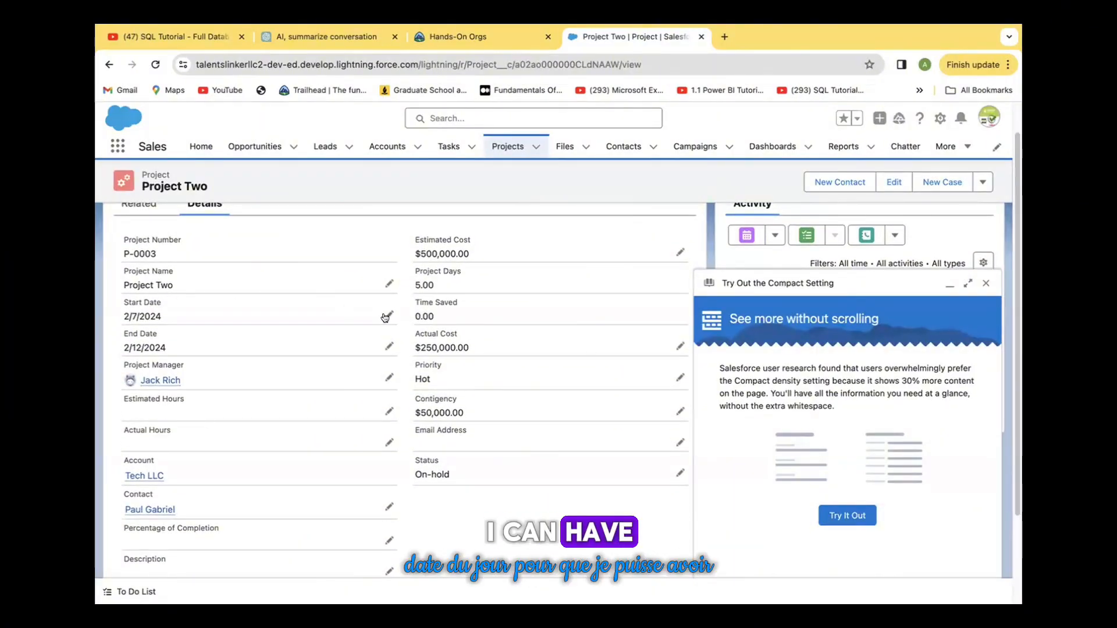
# Save Project Two with an end date of 2/20/2024, and close the compact-setting prompt to review the Closing Soon field
pyautogui.click(387, 317)
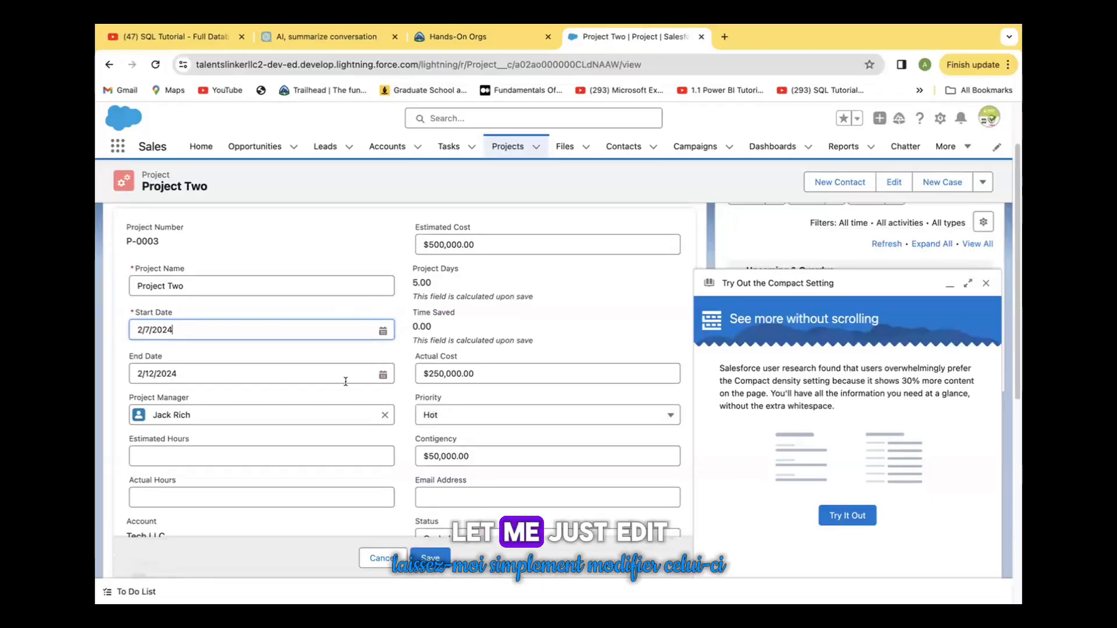
pyautogui.click(382, 374)
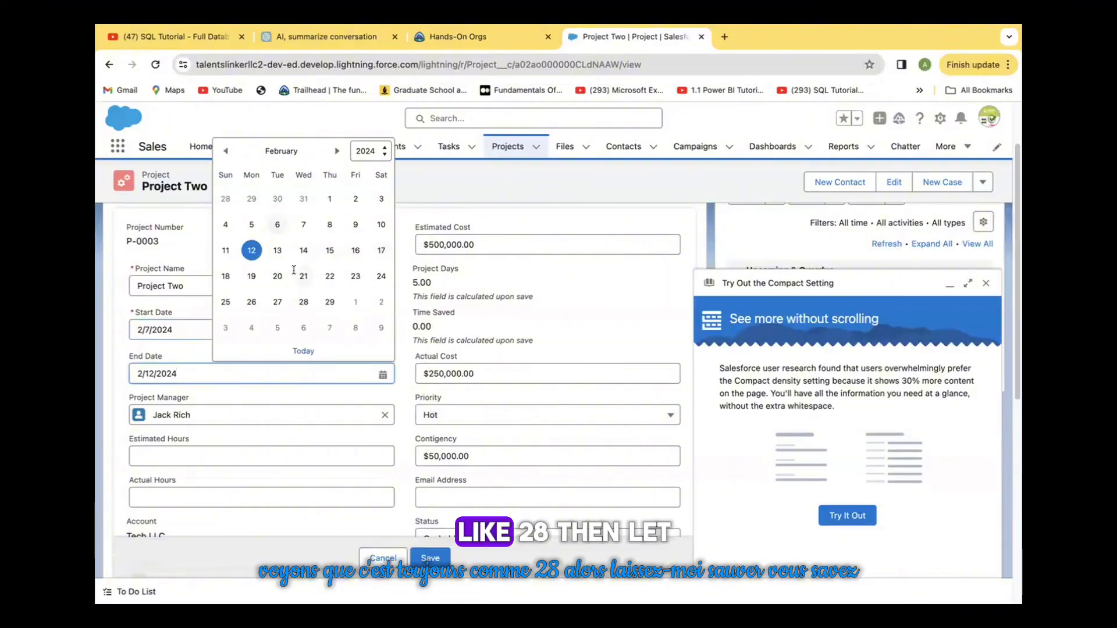
pyautogui.click(276, 276)
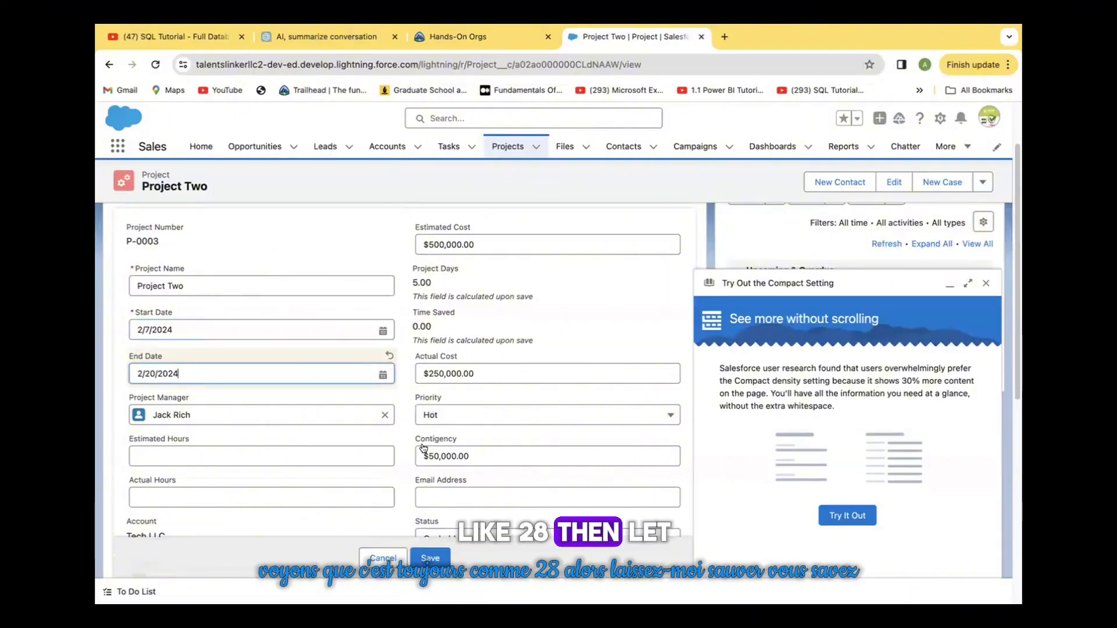
pyautogui.click(430, 558)
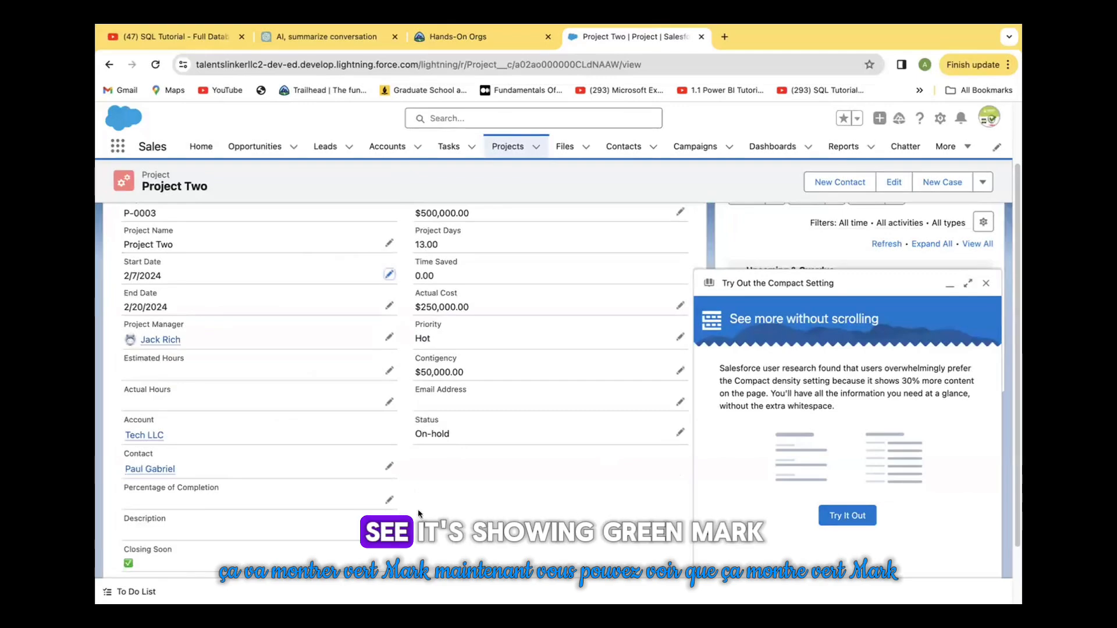
pyautogui.scroll(-2, 419, 513)
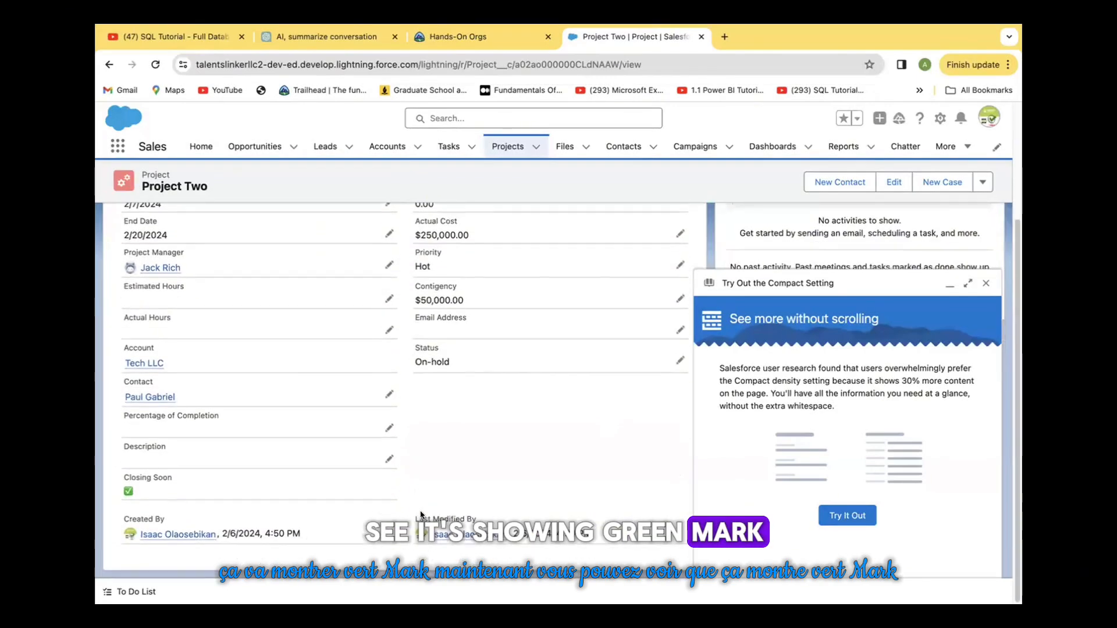
pyautogui.click(986, 283)
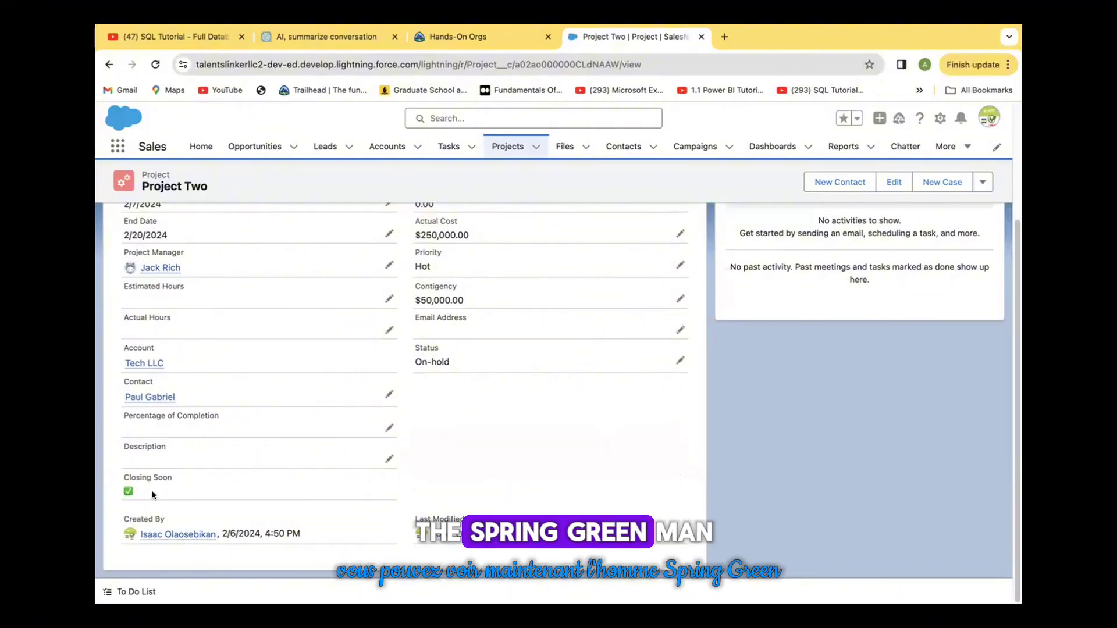